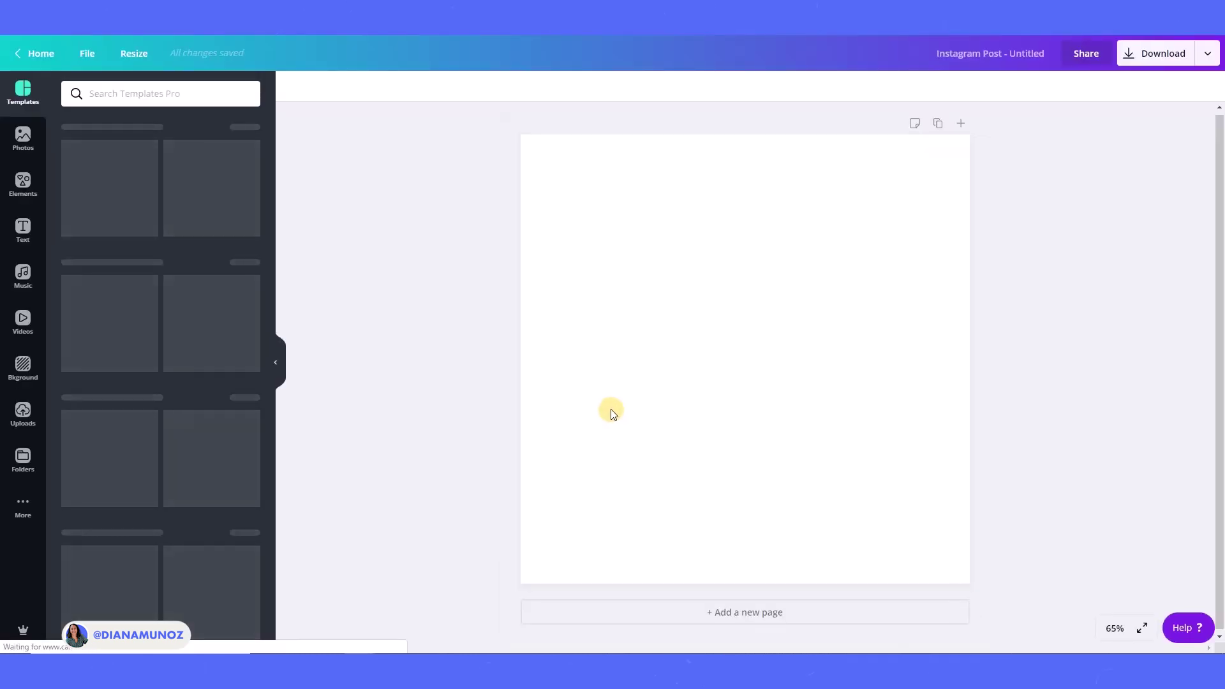
Step: Place the floral-shirt portrait on page 1 and enlarge it to cover the page
{"action": "left_click", "coordinate": [23, 415]}
{"action": "scroll", "coordinate": [175, 447], "scroll_direction": "down", "scroll_amount": 3}
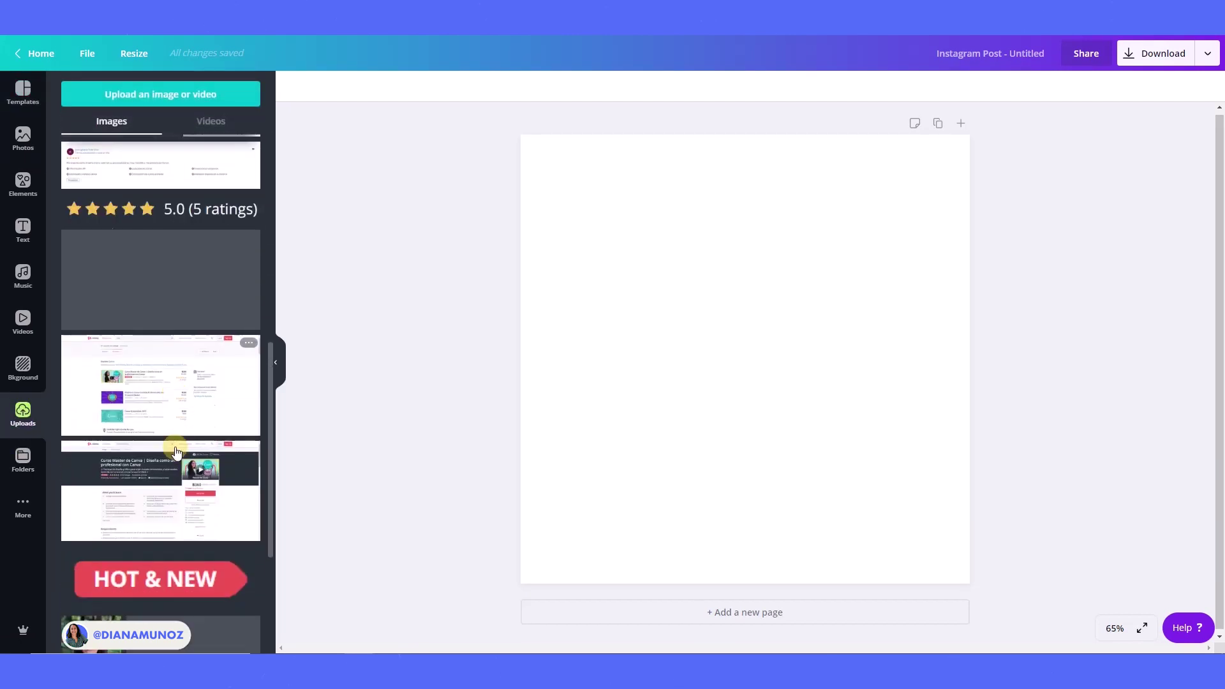
{"action": "scroll", "coordinate": [175, 448], "scroll_direction": "down", "scroll_amount": 3}
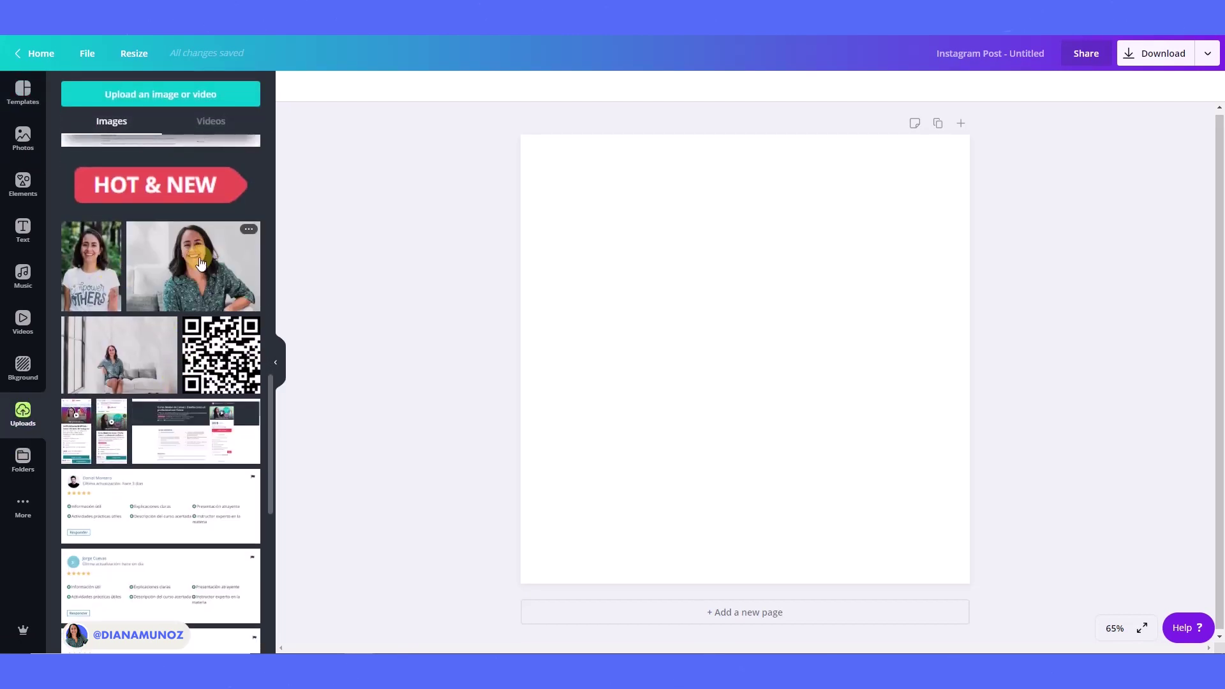
{"action": "left_click", "coordinate": [177, 262]}
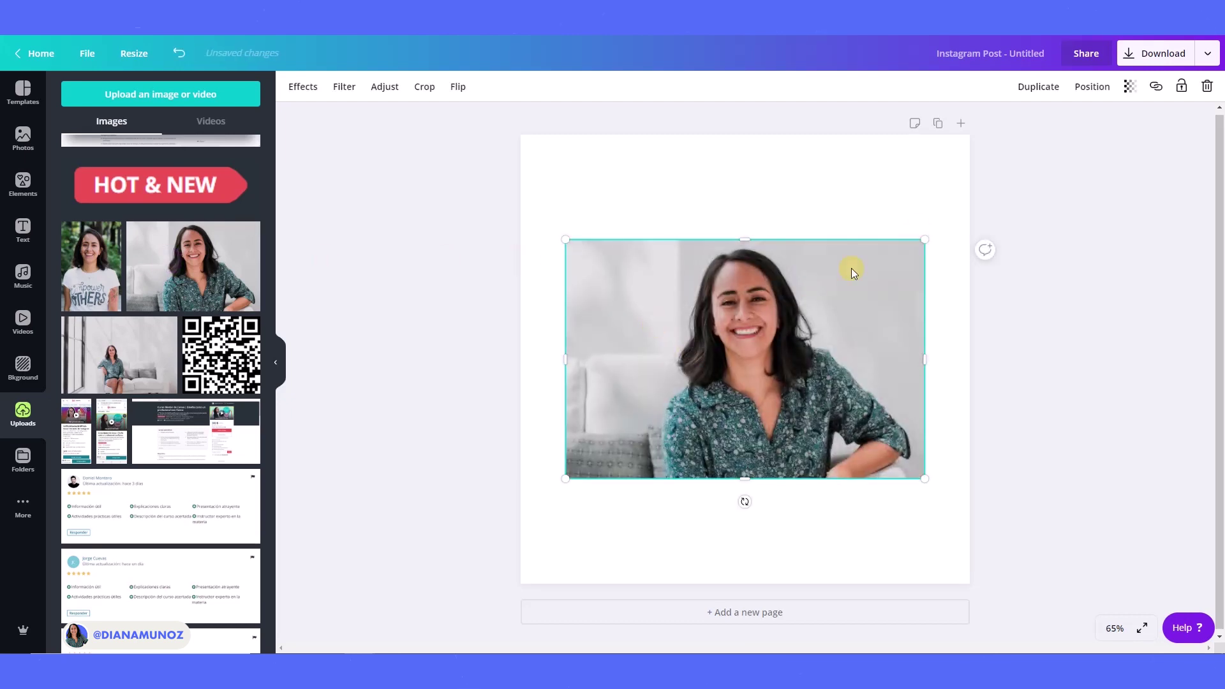
{"action": "left_click_drag", "start_coordinate": [924, 241], "coordinate": [1111, 160]}
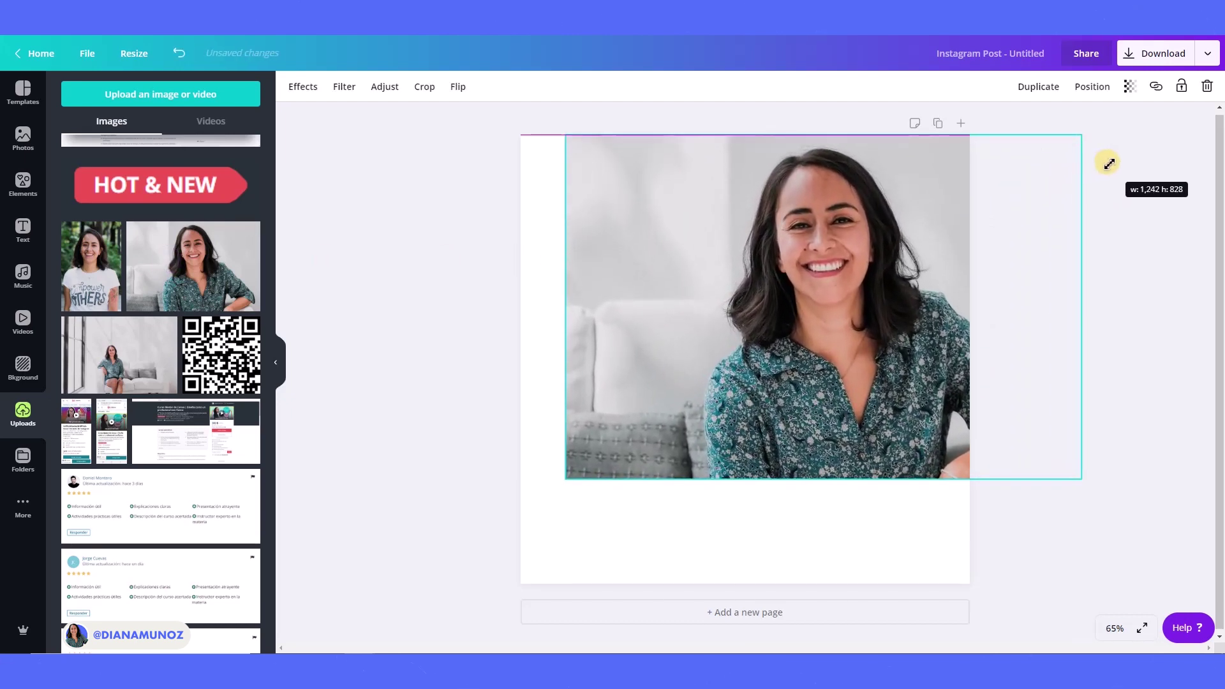
{"action": "left_click_drag", "start_coordinate": [570, 478], "coordinate": [407, 575]}
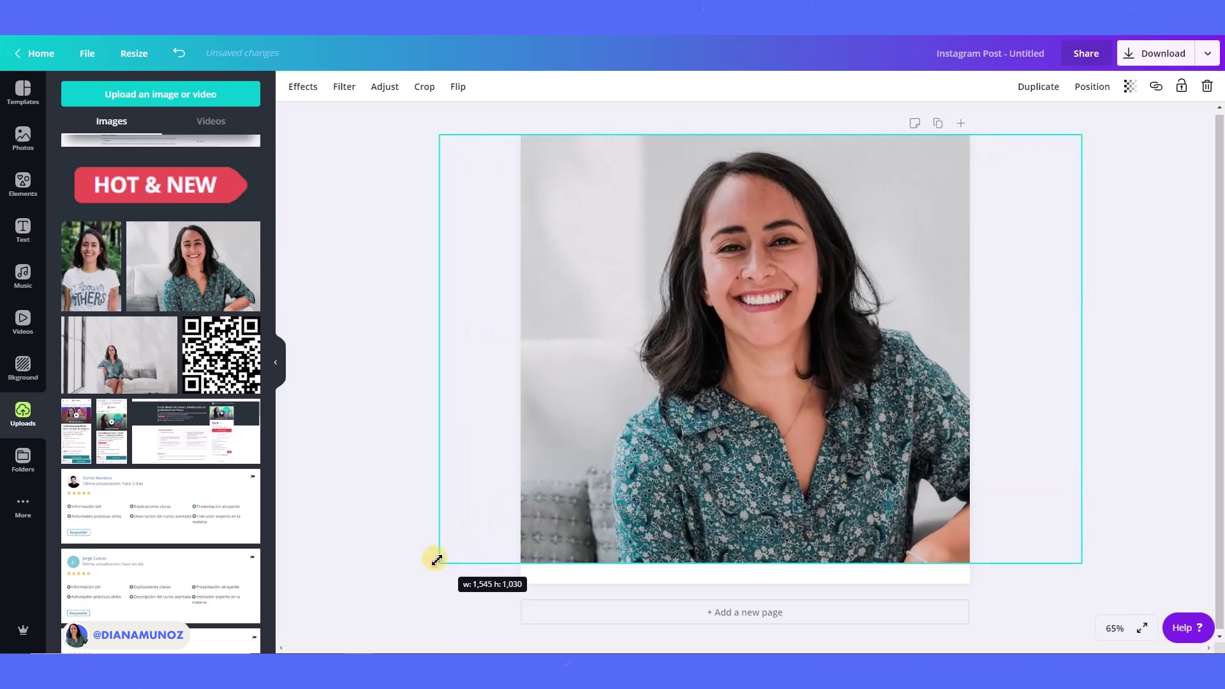
{"action": "left_click", "coordinate": [276, 362]}
{"action": "left_click_drag", "start_coordinate": [594, 564], "coordinate": [596, 504]}
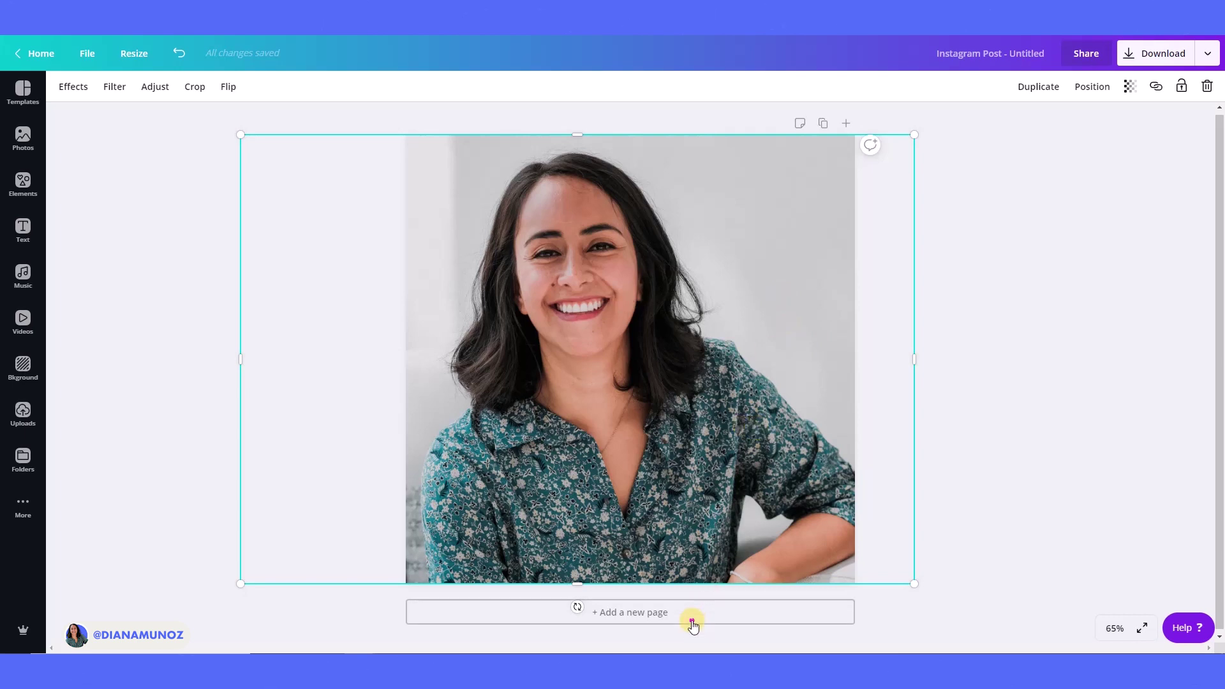
Step: Add a second page and fill it with the couch photo
{"action": "left_click", "coordinate": [630, 612]}
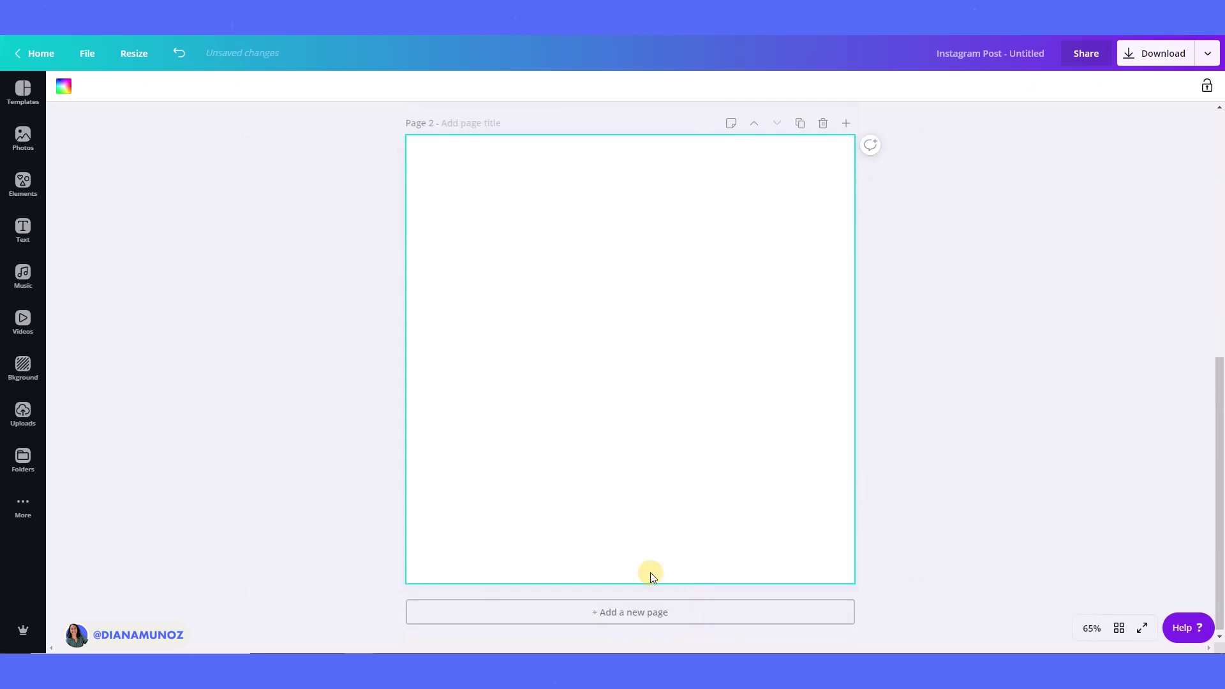
{"action": "left_click", "coordinate": [23, 415]}
{"action": "left_click", "coordinate": [91, 266]}
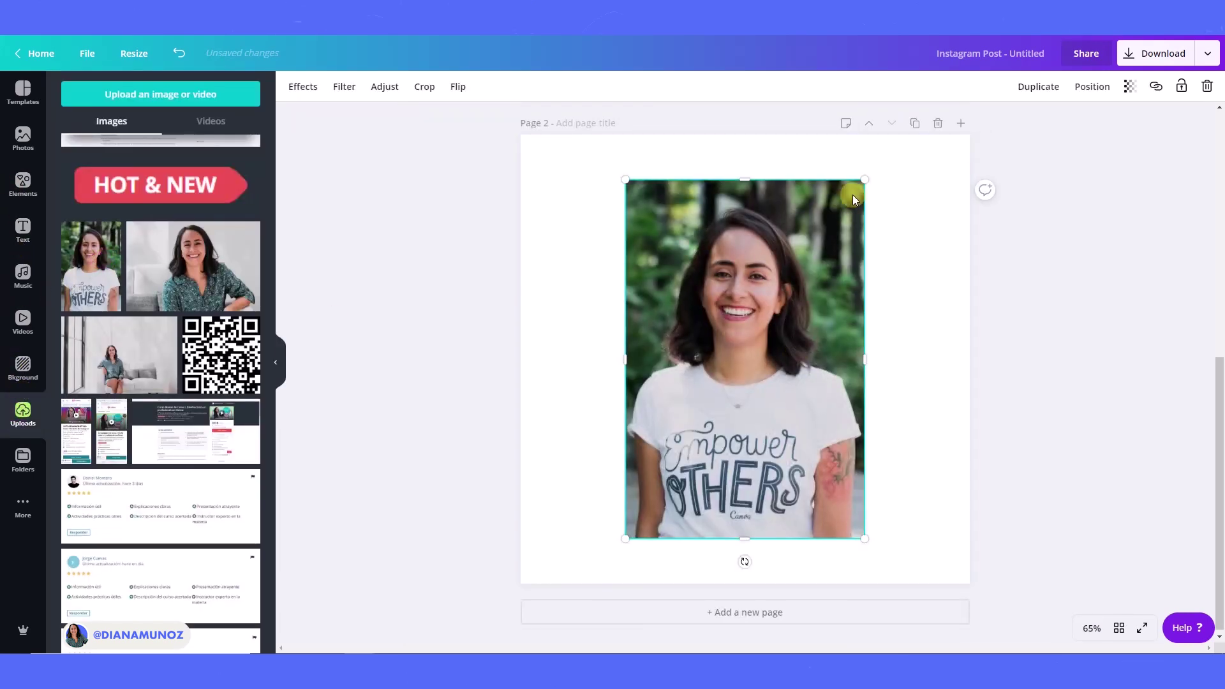
{"action": "left_click", "coordinate": [1206, 87]}
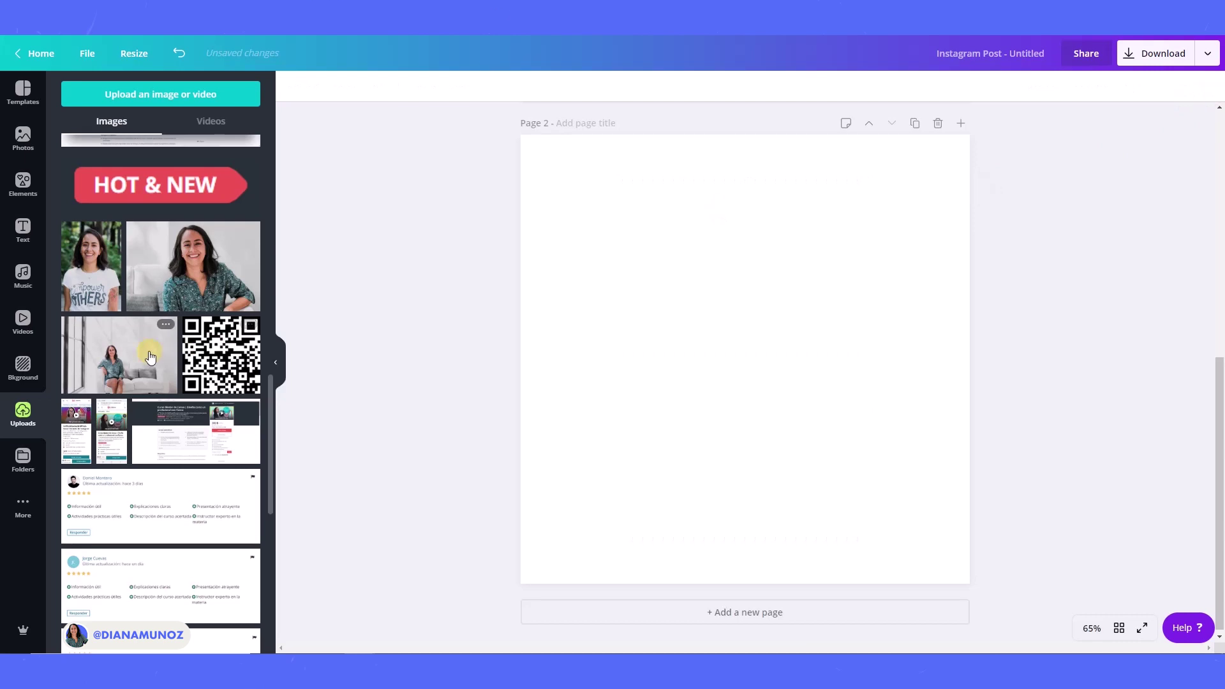
{"action": "left_click", "coordinate": [193, 266]}
{"action": "left_click_drag", "start_coordinate": [928, 242], "coordinate": [1126, 203]}
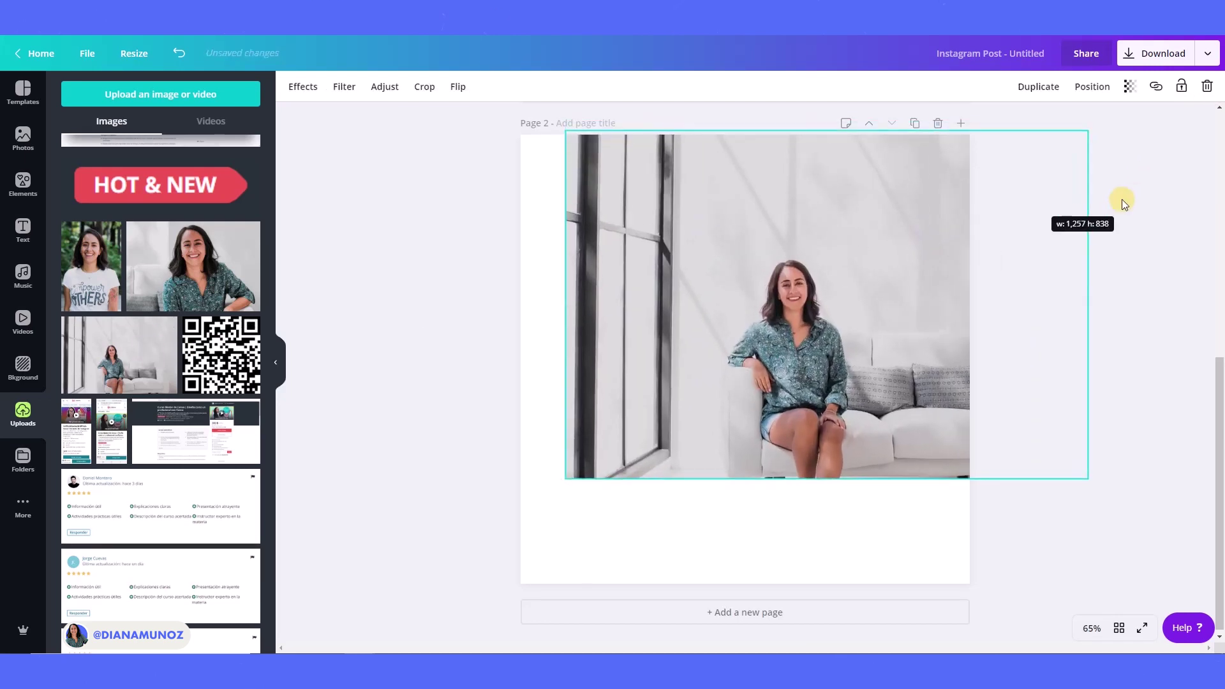
{"action": "left_click_drag", "start_coordinate": [569, 478], "coordinate": [394, 574]}
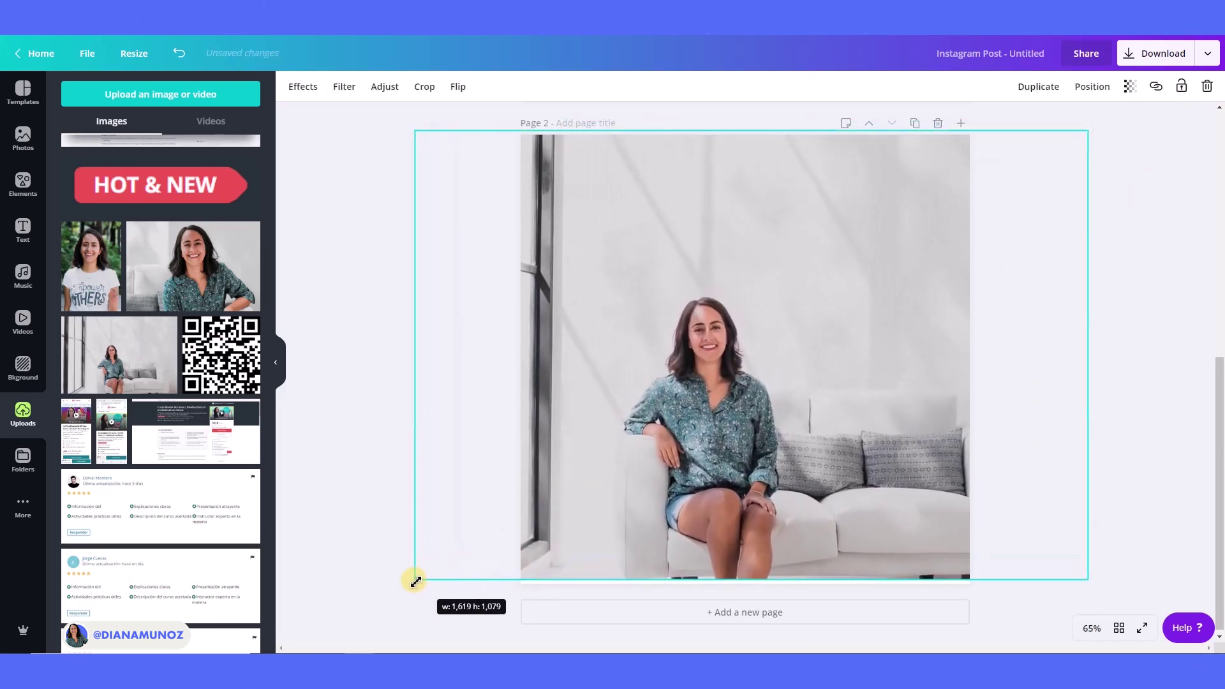
{"action": "left_click", "coordinate": [346, 504]}
{"action": "scroll", "coordinate": [347, 503], "scroll_direction": "up", "scroll_amount": 5}
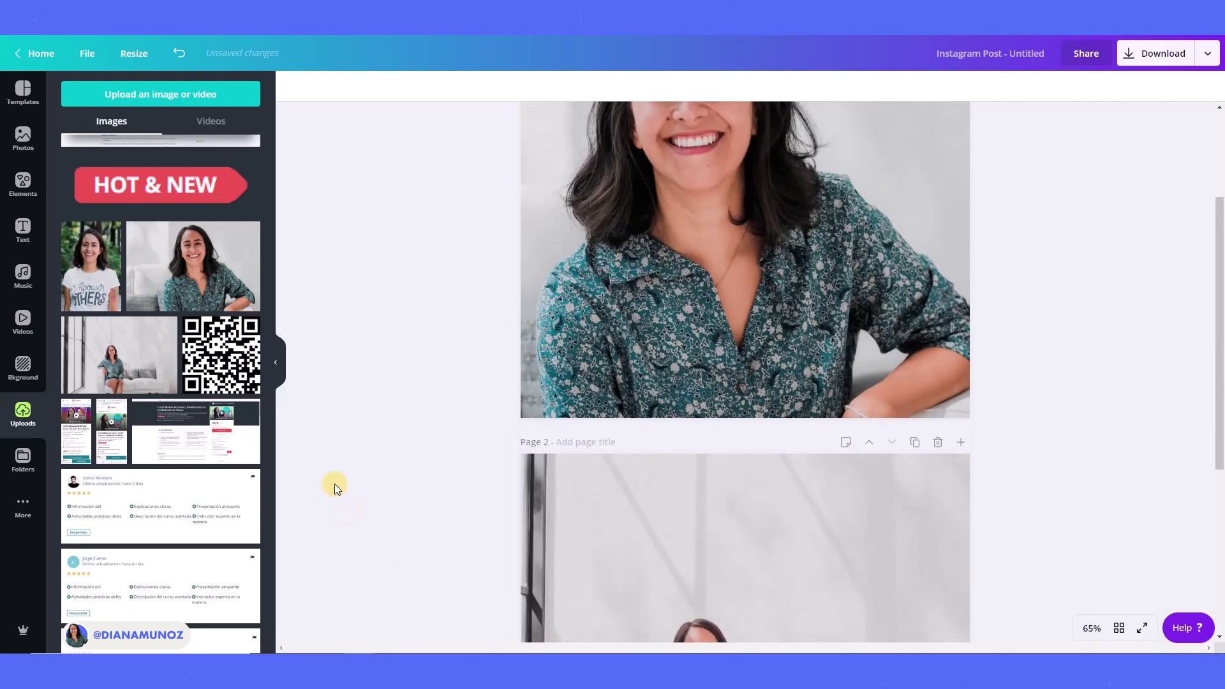
{"action": "left_click", "coordinate": [276, 362]}
{"action": "scroll", "coordinate": [604, 347], "scroll_direction": "up", "scroll_amount": 2}
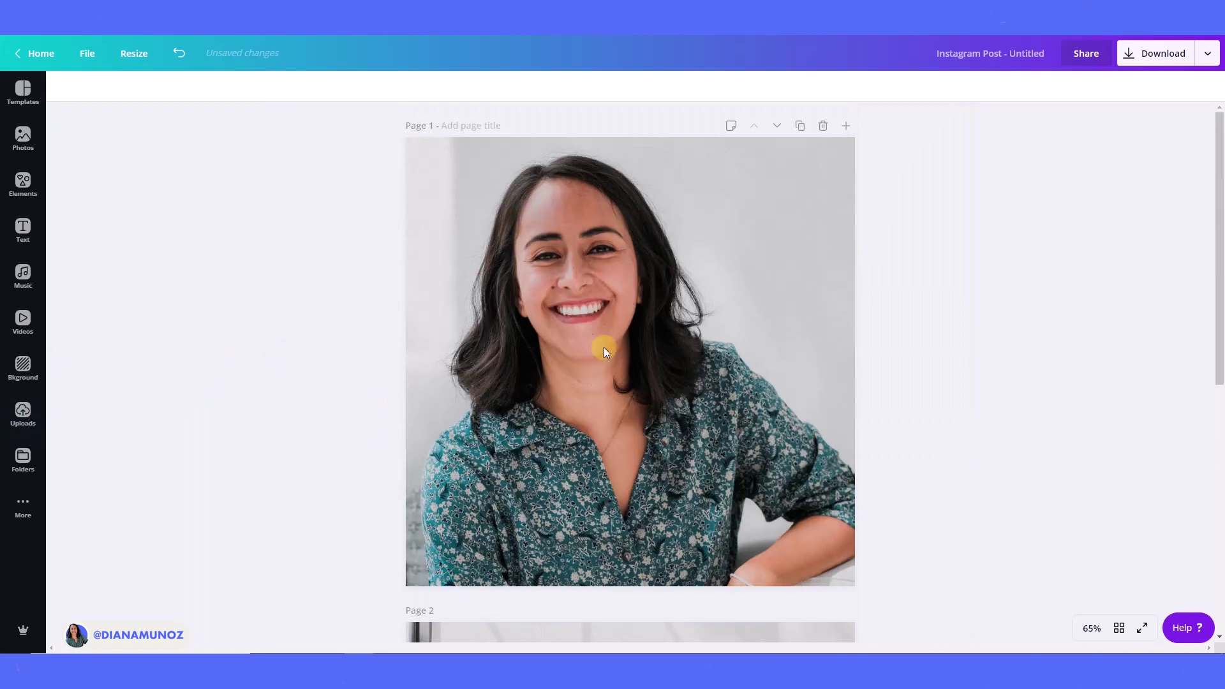
Step: Select the page 1 portrait, open its effects and preview Bad TV
{"action": "left_click", "coordinate": [583, 261]}
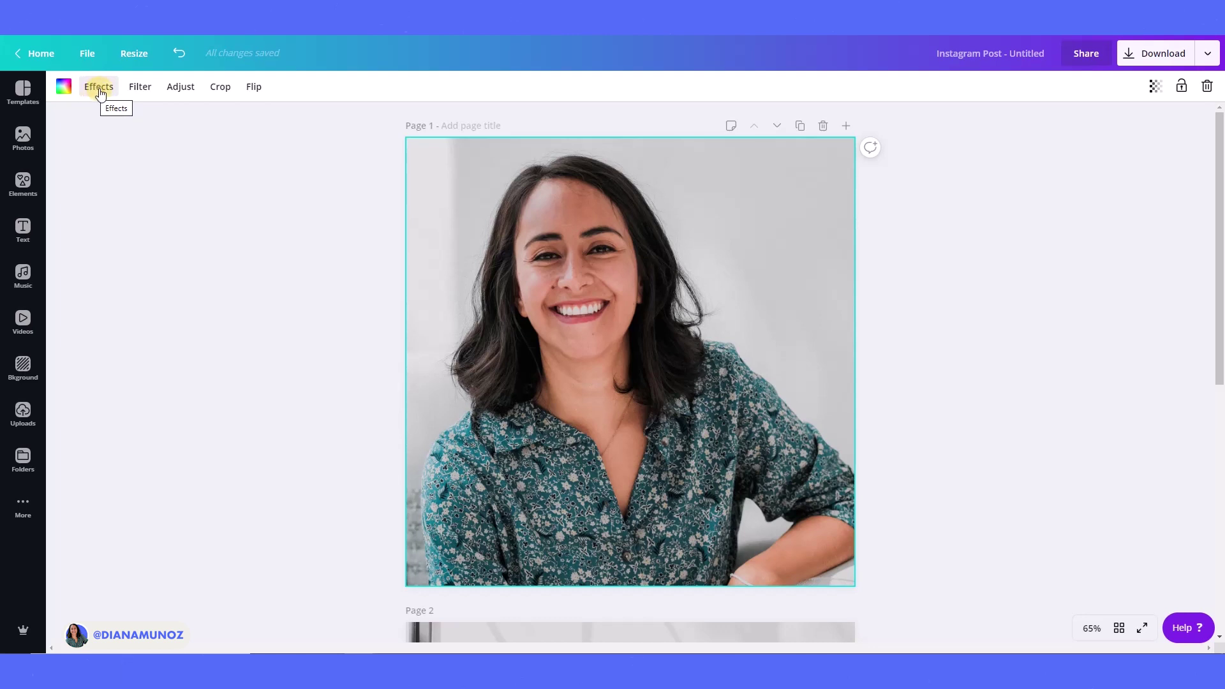
{"action": "left_click", "coordinate": [99, 88]}
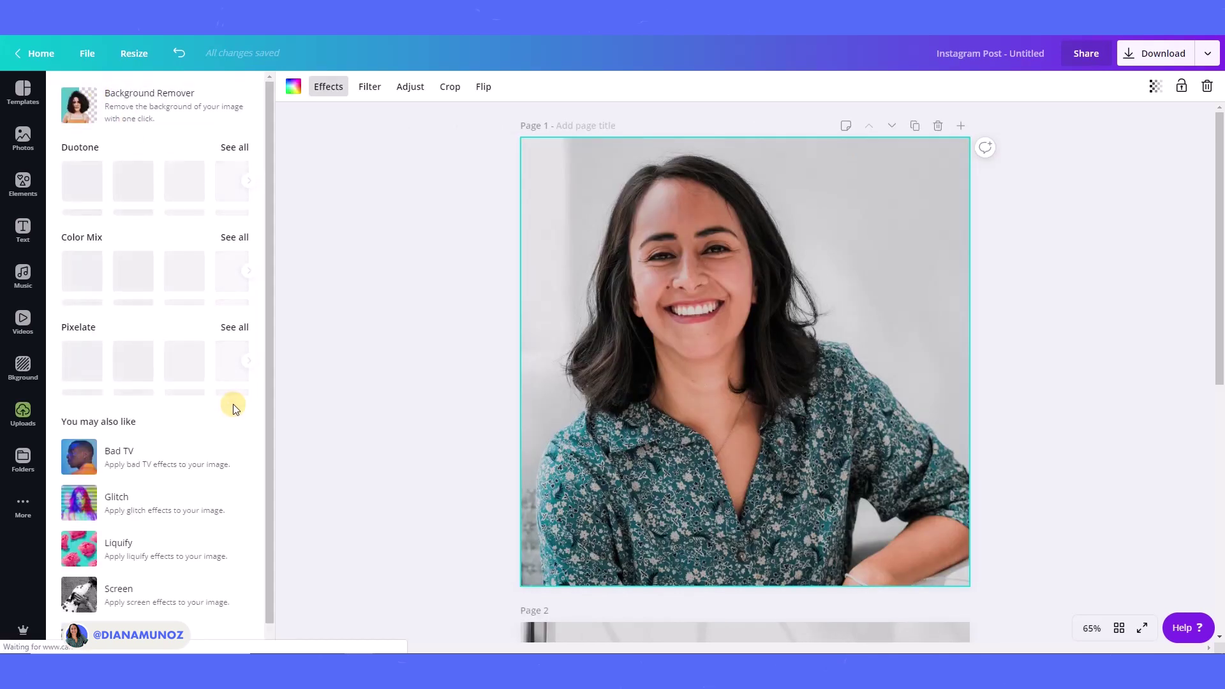
{"action": "scroll", "coordinate": [115, 478], "scroll_direction": "down", "scroll_amount": 1}
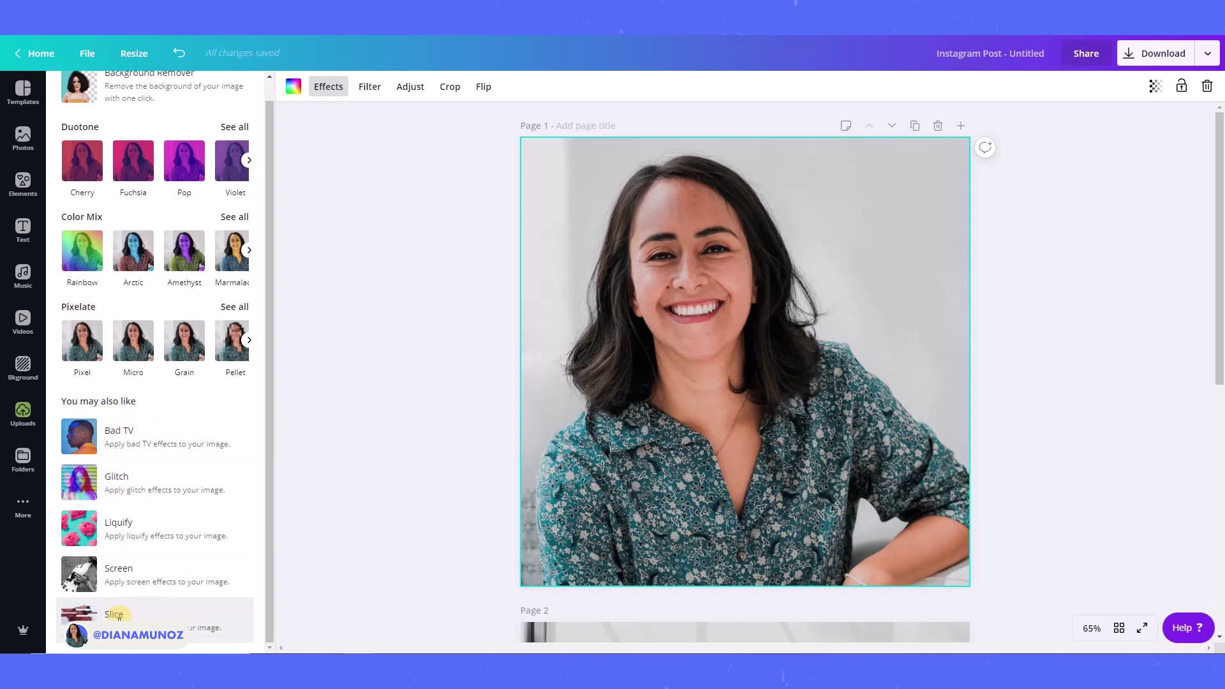
{"action": "left_click", "coordinate": [163, 446]}
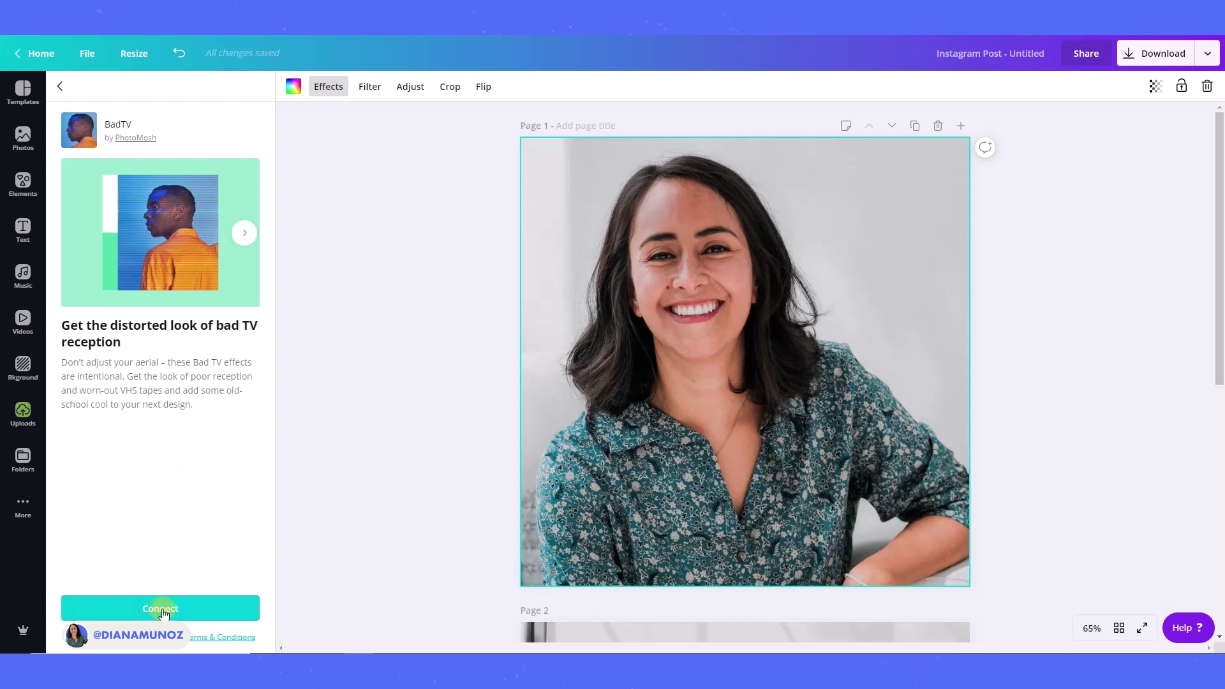
{"action": "left_click", "coordinate": [60, 86]}
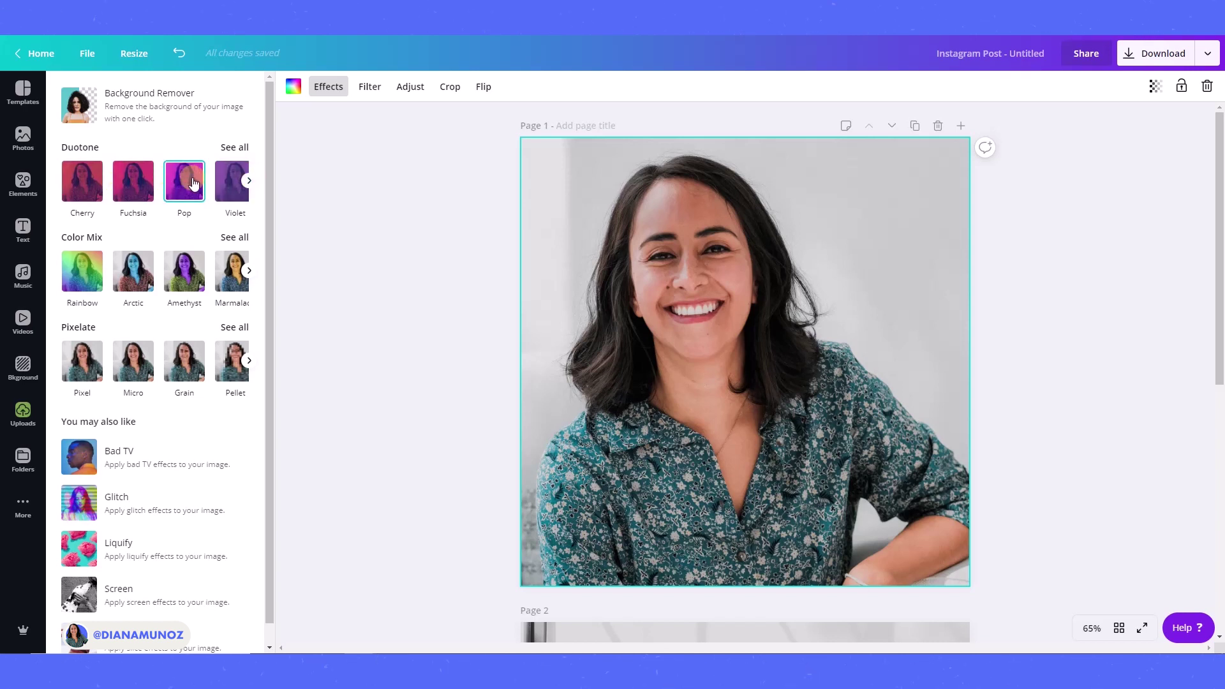
Step: Browse the Duotone presets until Pastel appears
{"action": "left_click", "coordinate": [247, 180]}
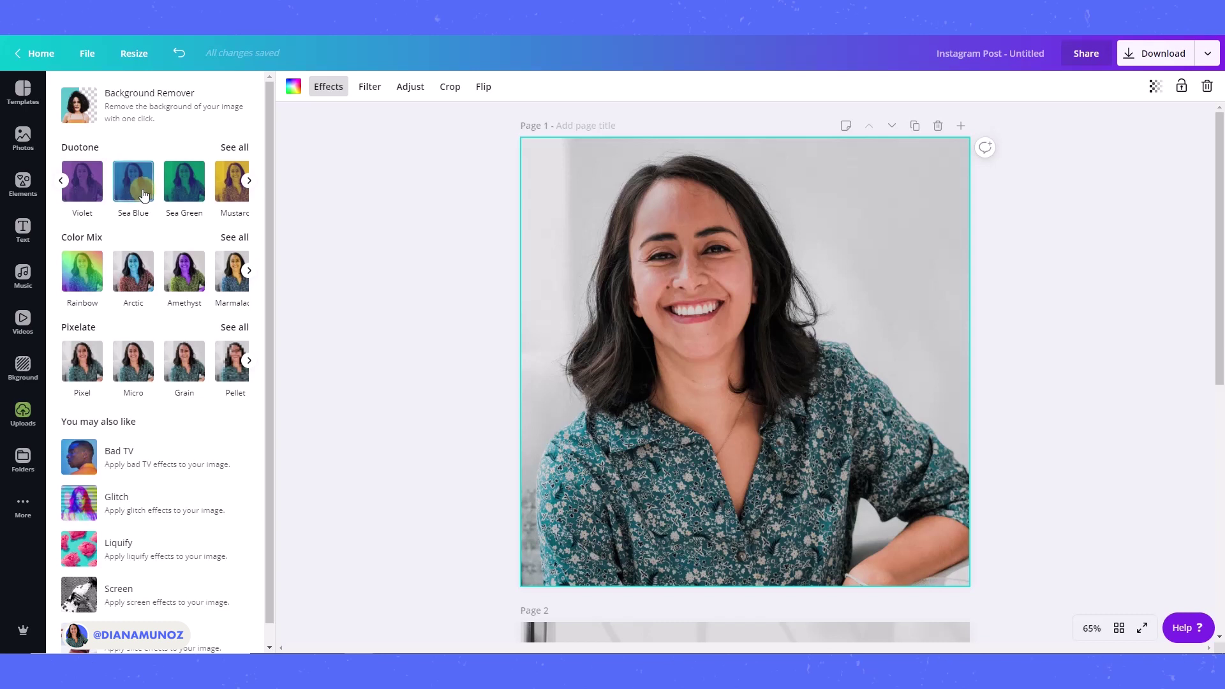
{"action": "left_click", "coordinate": [248, 180]}
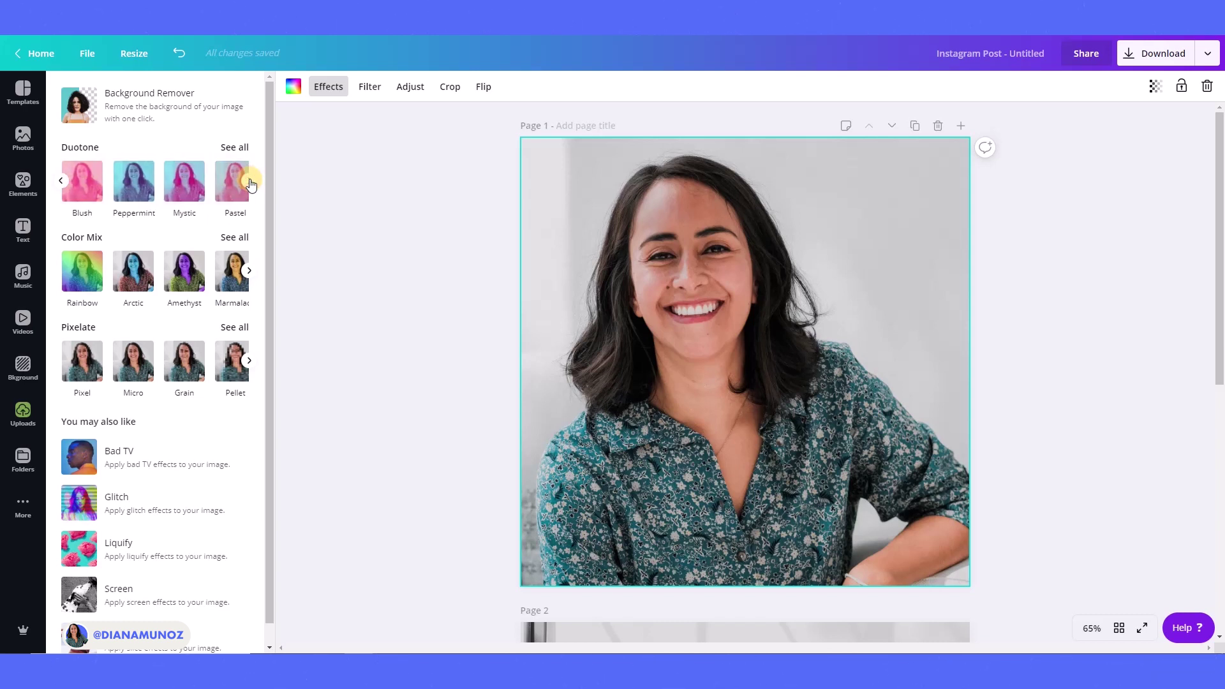
{"action": "left_click", "coordinate": [251, 182]}
Step: Choose the Pastel duotone preset and apply it to the portrait
{"action": "left_click", "coordinate": [82, 182]}
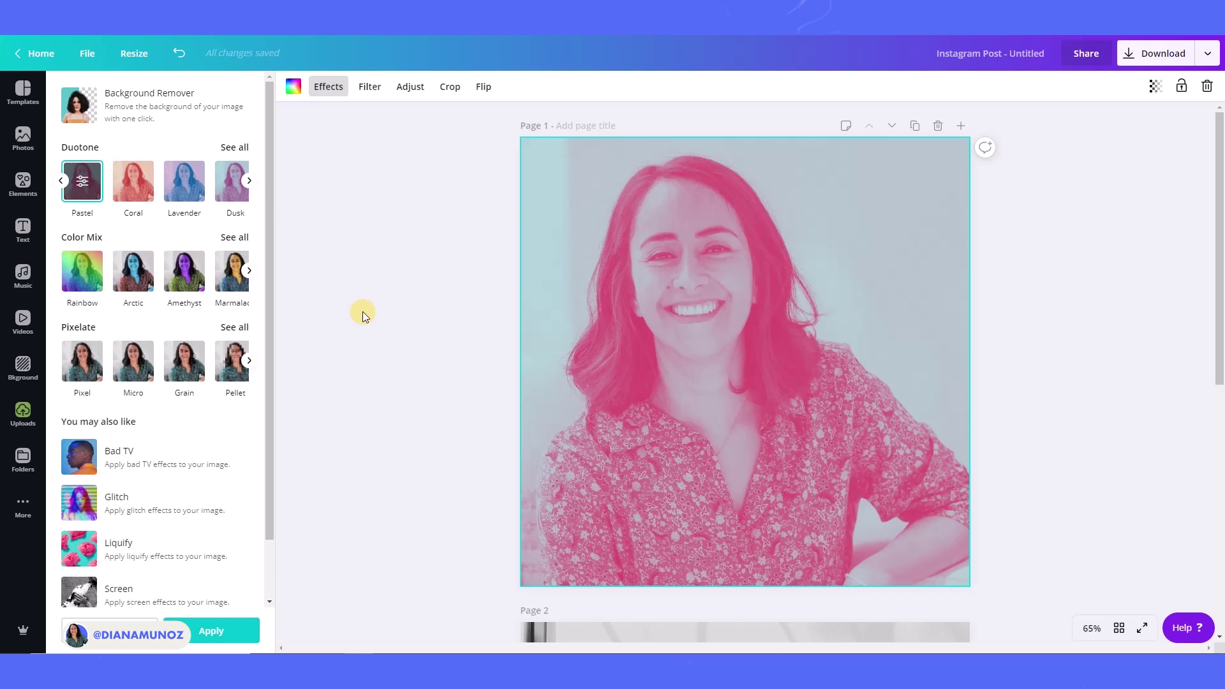
{"action": "left_click", "coordinate": [216, 633]}
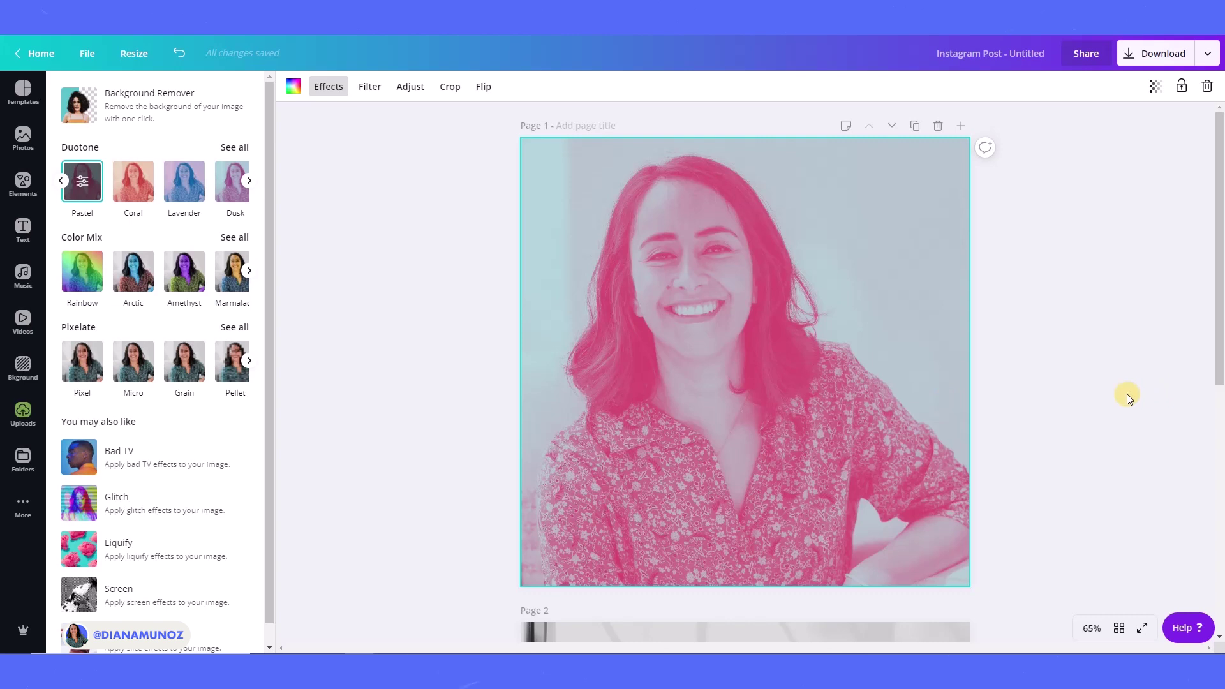
{"action": "scroll", "coordinate": [1126, 393], "scroll_direction": "down", "scroll_amount": 2}
{"action": "scroll", "coordinate": [1126, 393], "scroll_direction": "up", "scroll_amount": 2}
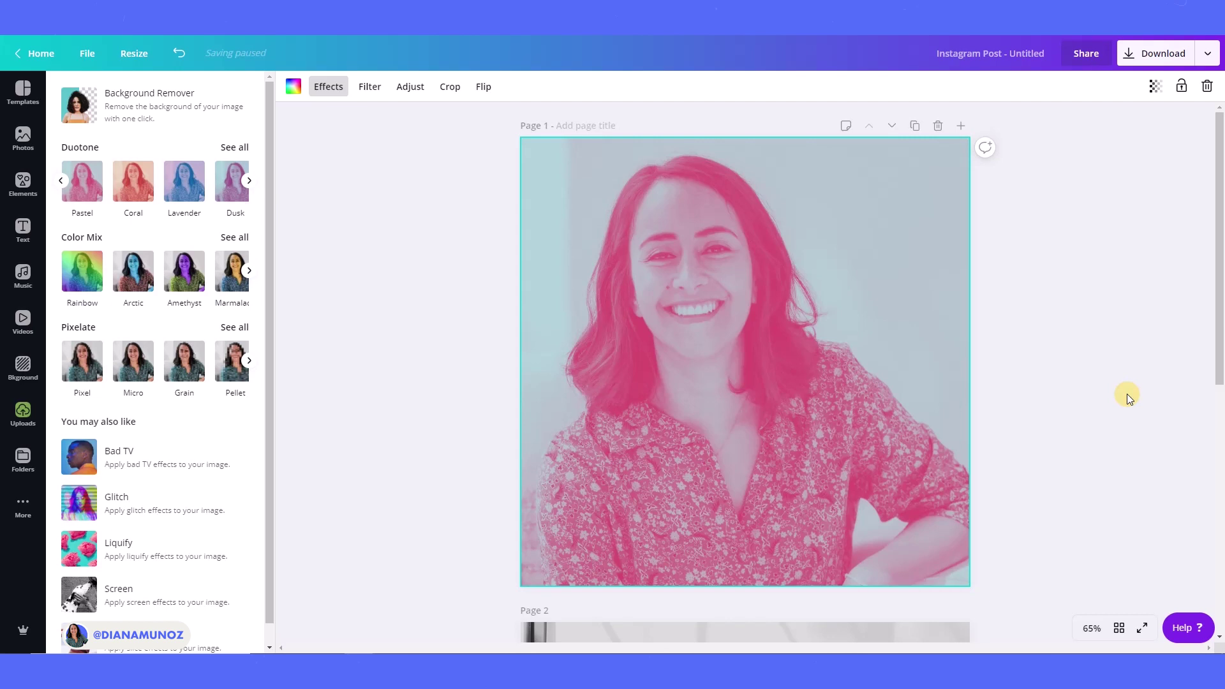
{"action": "scroll", "coordinate": [1126, 394], "scroll_direction": "down", "scroll_amount": 2}
{"action": "scroll", "coordinate": [1127, 393], "scroll_direction": "down", "scroll_amount": 3}
{"action": "scroll", "coordinate": [1127, 392], "scroll_direction": "down", "scroll_amount": 2}
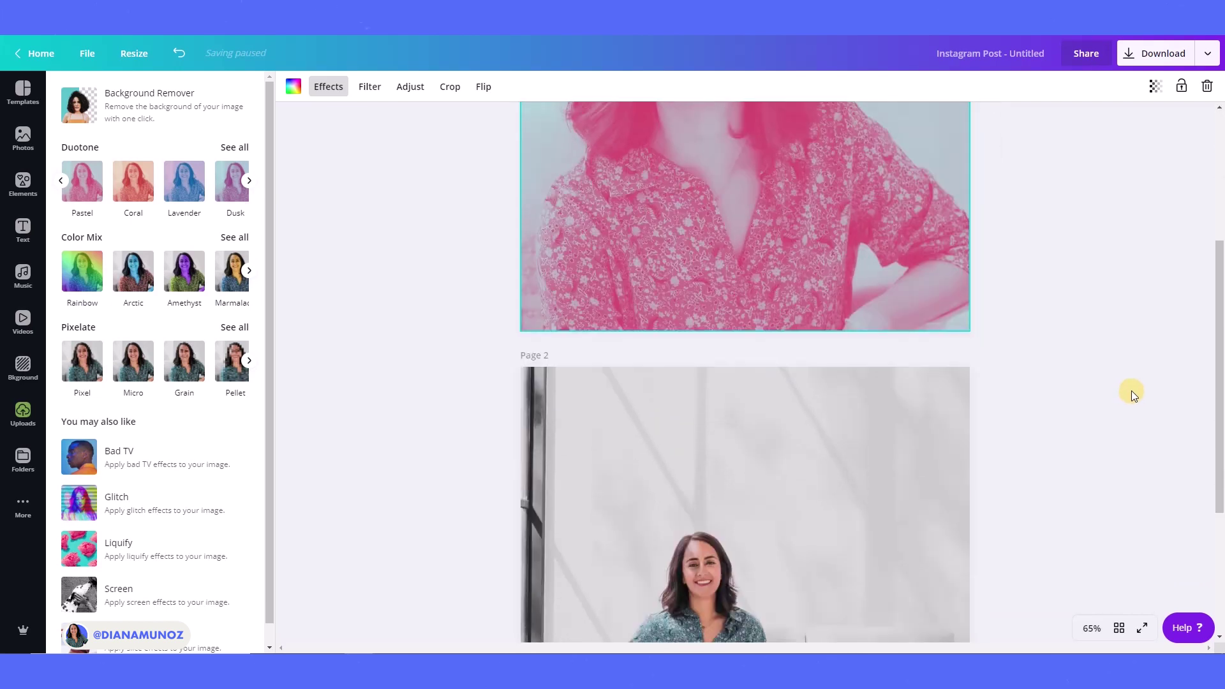
{"action": "scroll", "coordinate": [1131, 390], "scroll_direction": "down", "scroll_amount": 3}
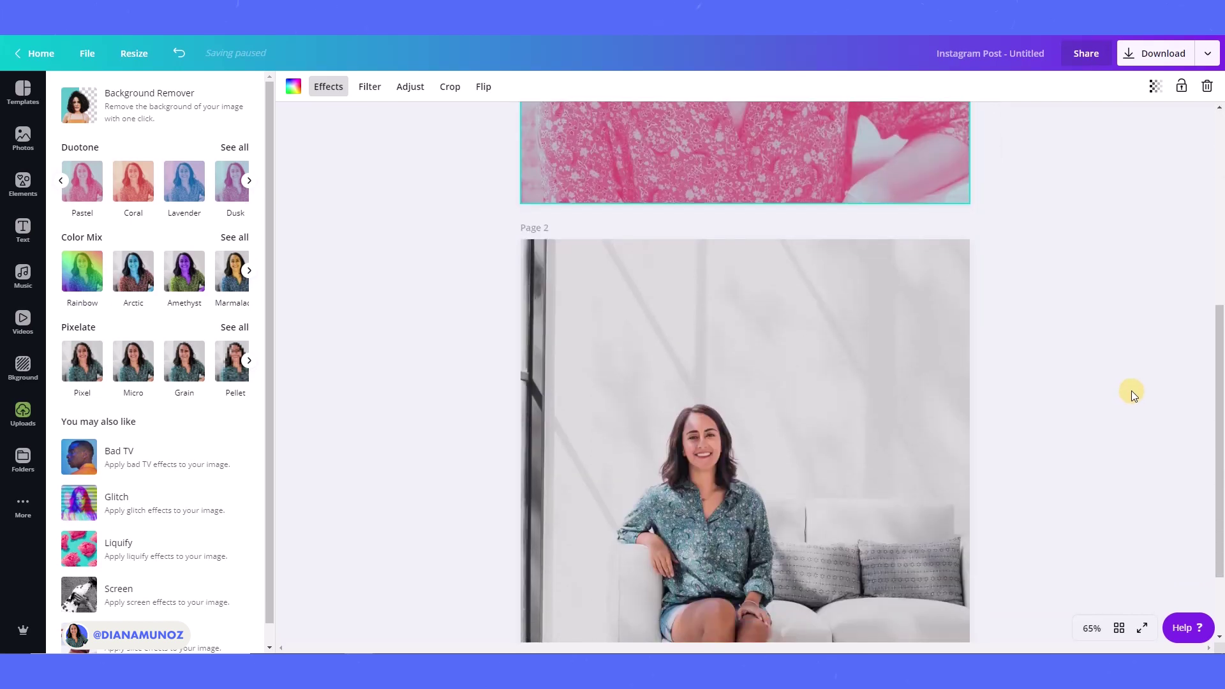
{"action": "scroll", "coordinate": [1131, 391], "scroll_direction": "down", "scroll_amount": 3}
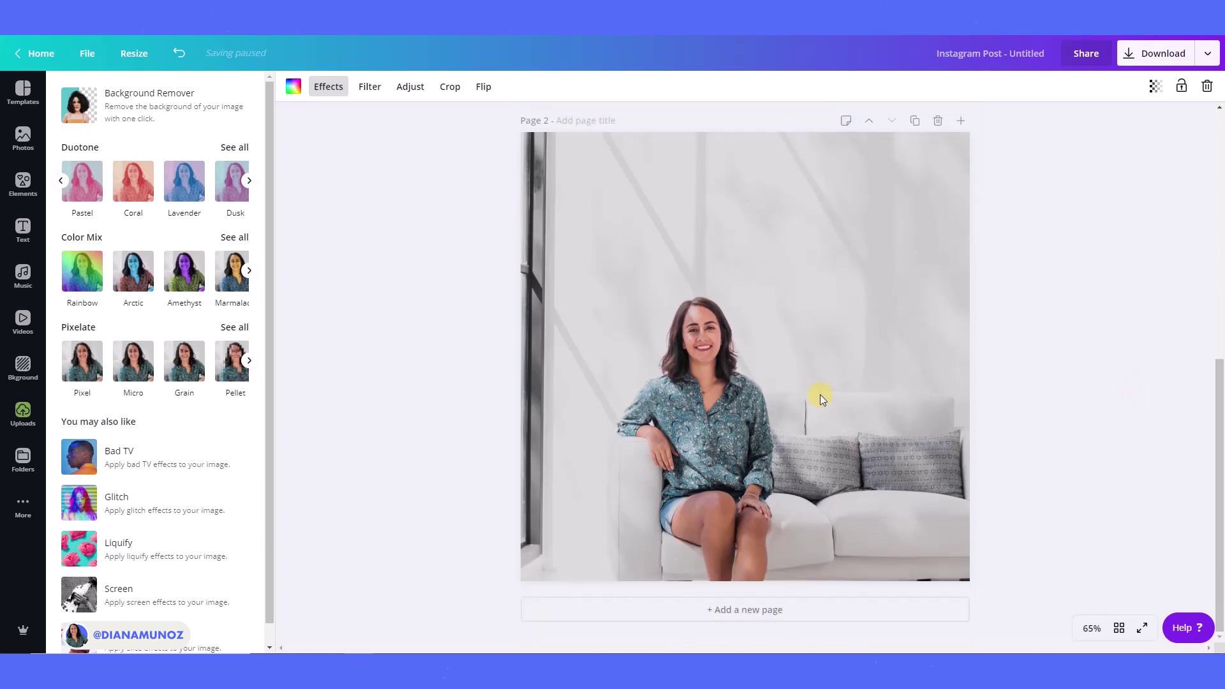
Step: Reframe the couch photo on page 2, shifting it left within the page
{"action": "double_click", "coordinate": [711, 383]}
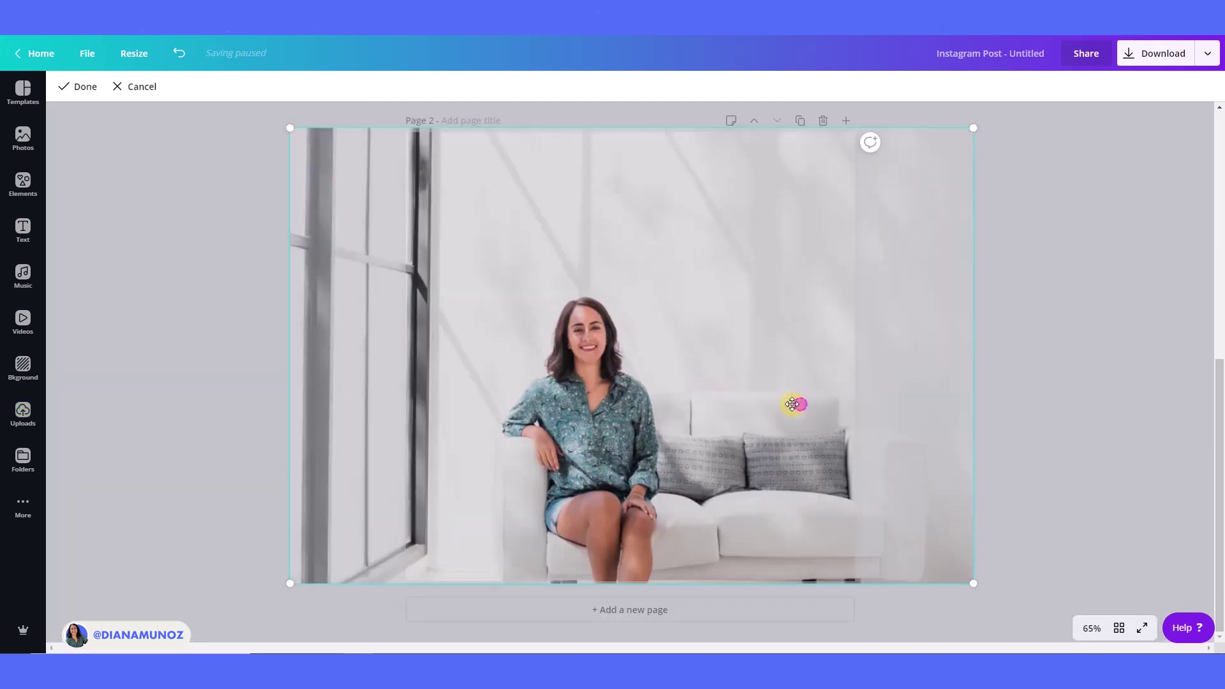
{"action": "left_click_drag", "start_coordinate": [809, 407], "coordinate": [710, 388]}
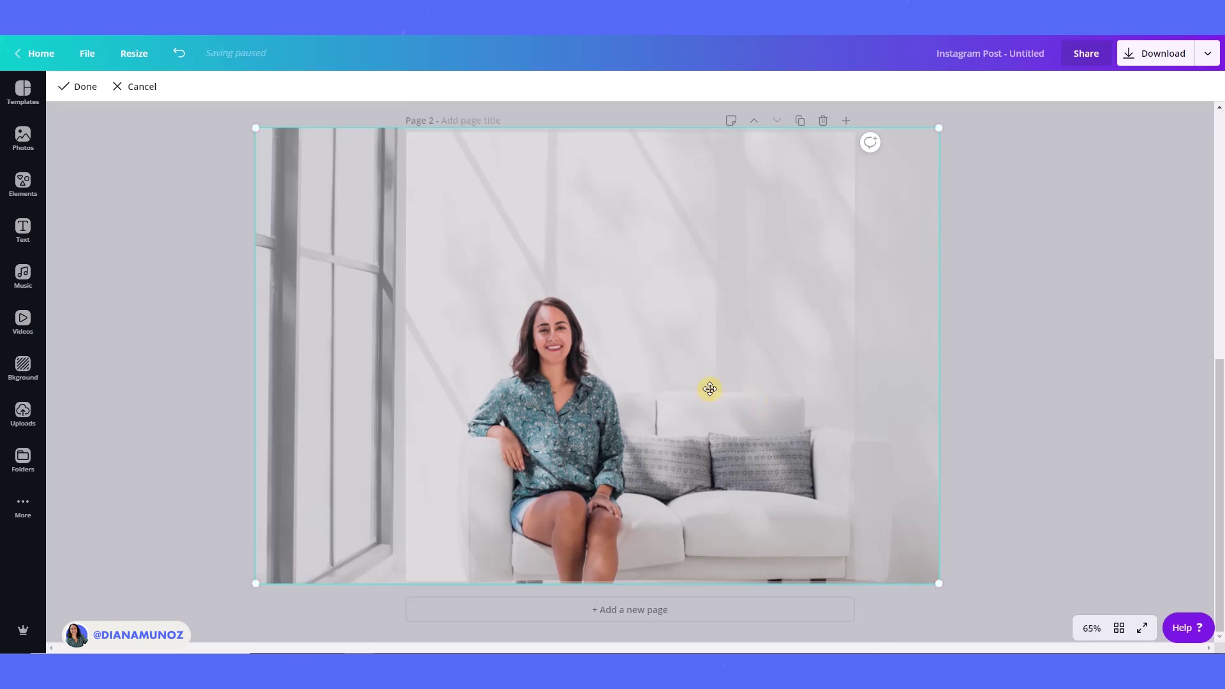
{"action": "left_click", "coordinate": [84, 87]}
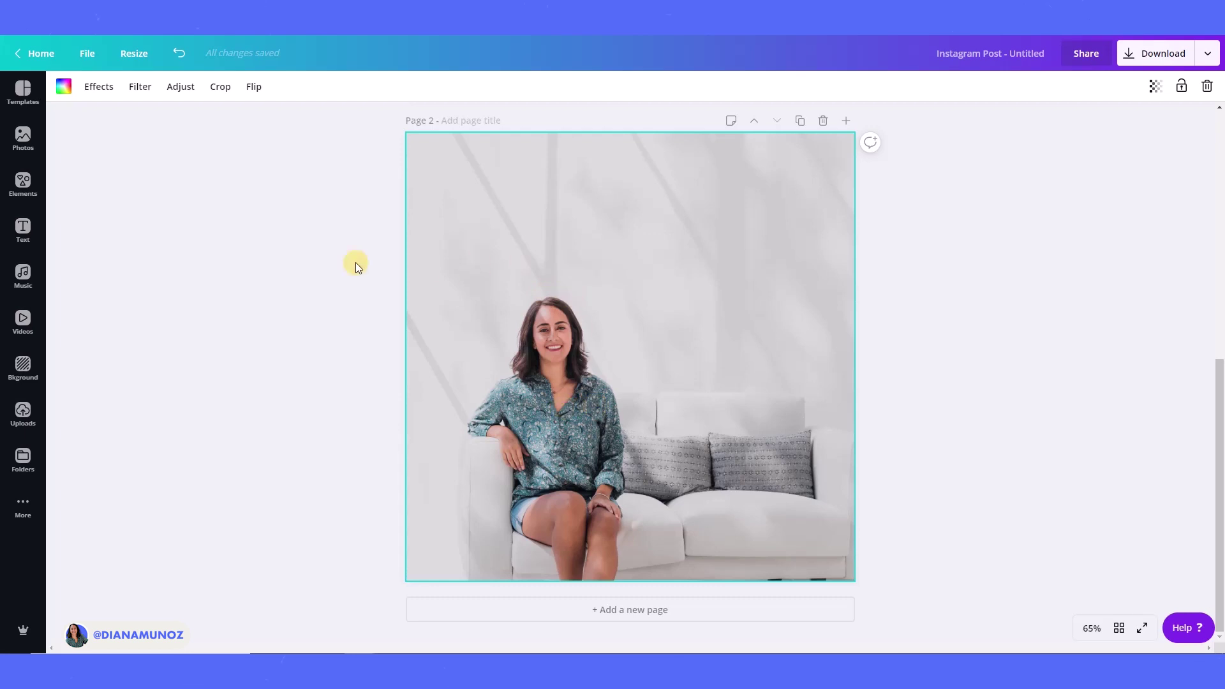
Step: Select the sofa photo on page 2 and pick the Blush duotone preset
{"action": "left_click", "coordinate": [321, 259]}
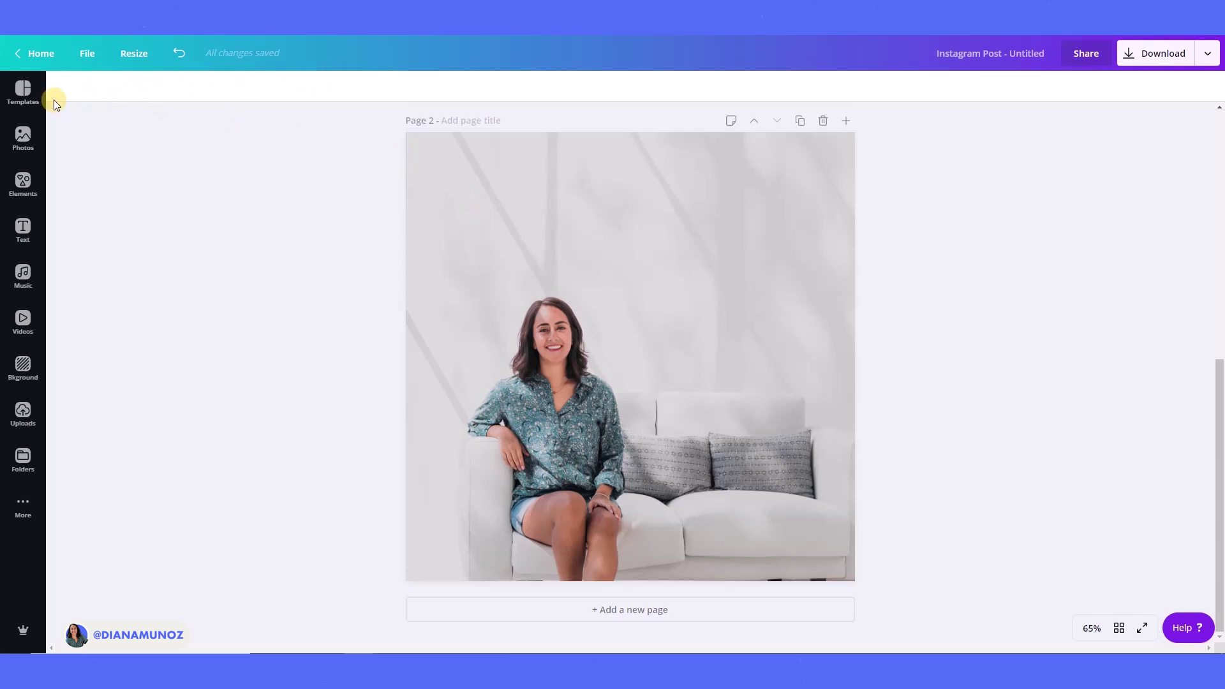
{"action": "left_click", "coordinate": [617, 330]}
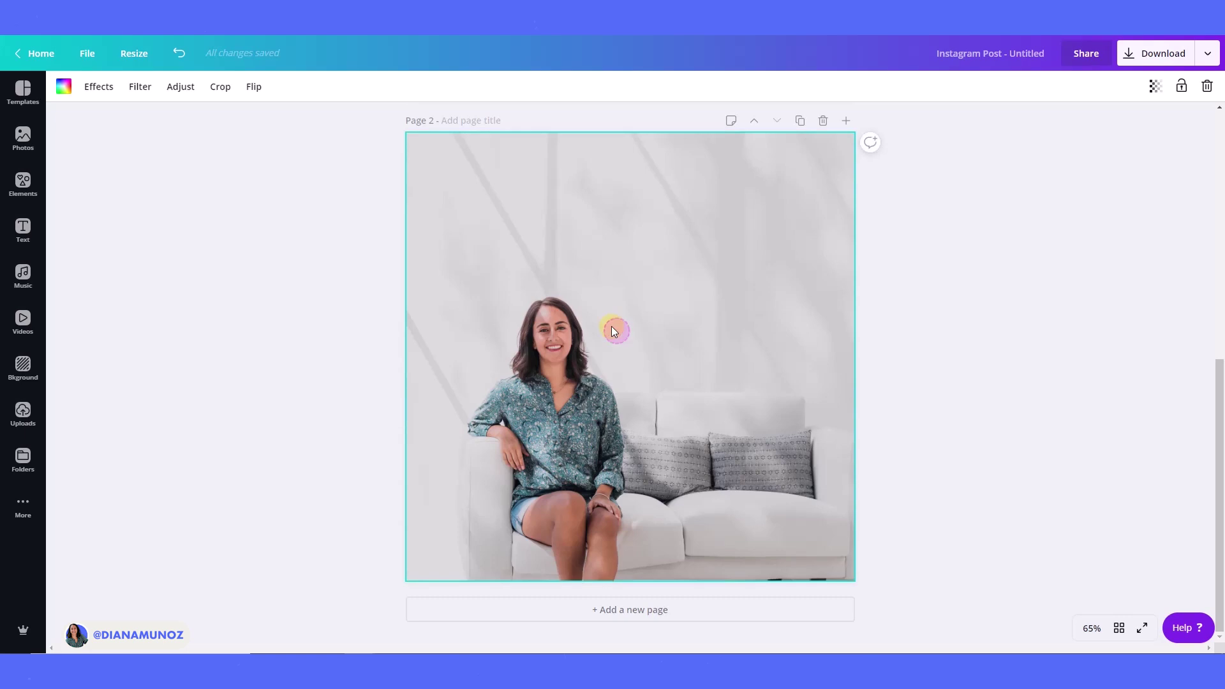
{"action": "left_click", "coordinate": [98, 87]}
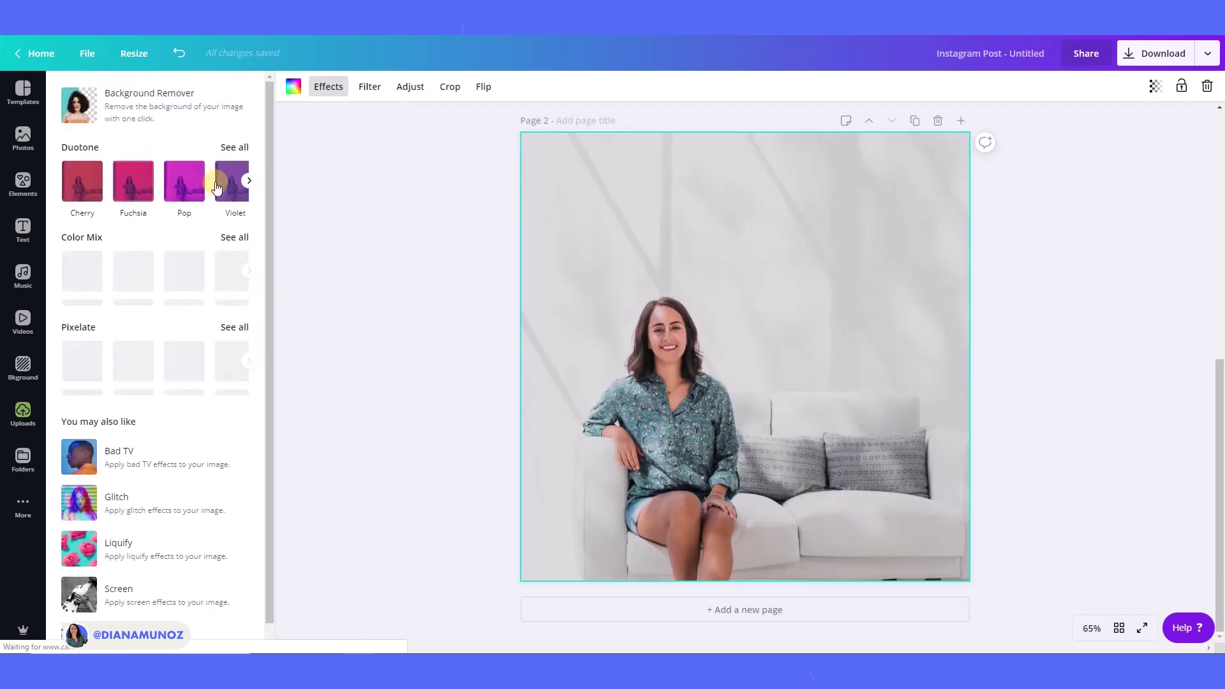
{"action": "left_click", "coordinate": [248, 180]}
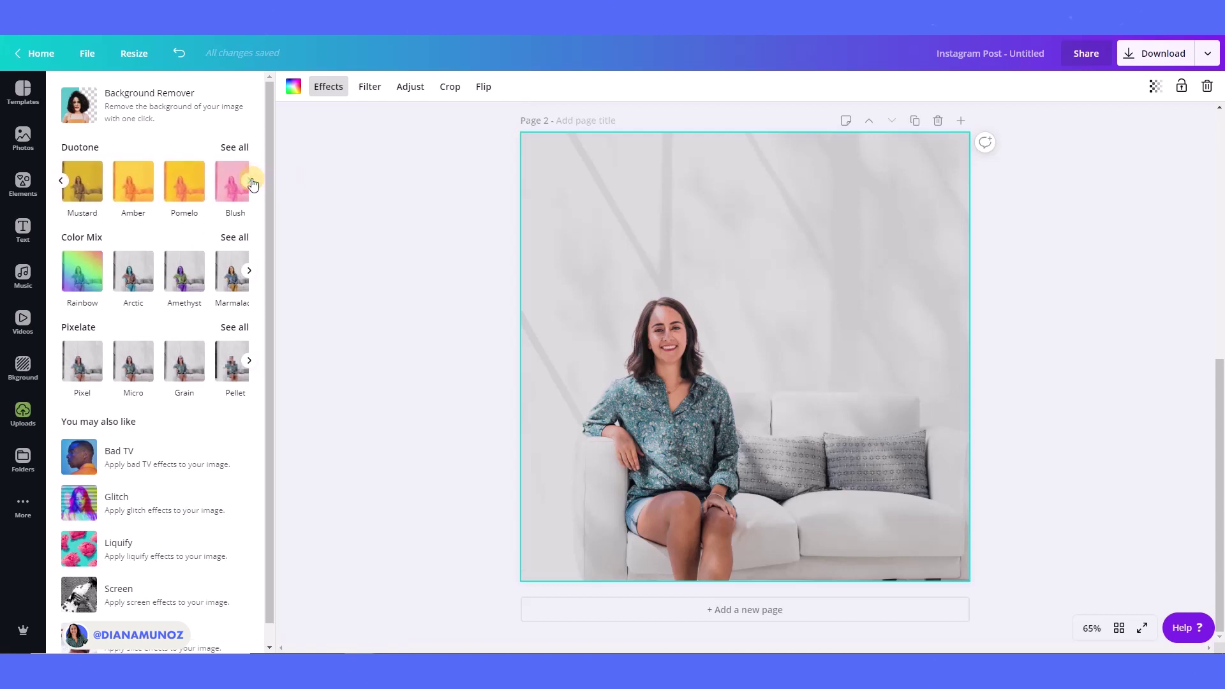
{"action": "left_click", "coordinate": [252, 182]}
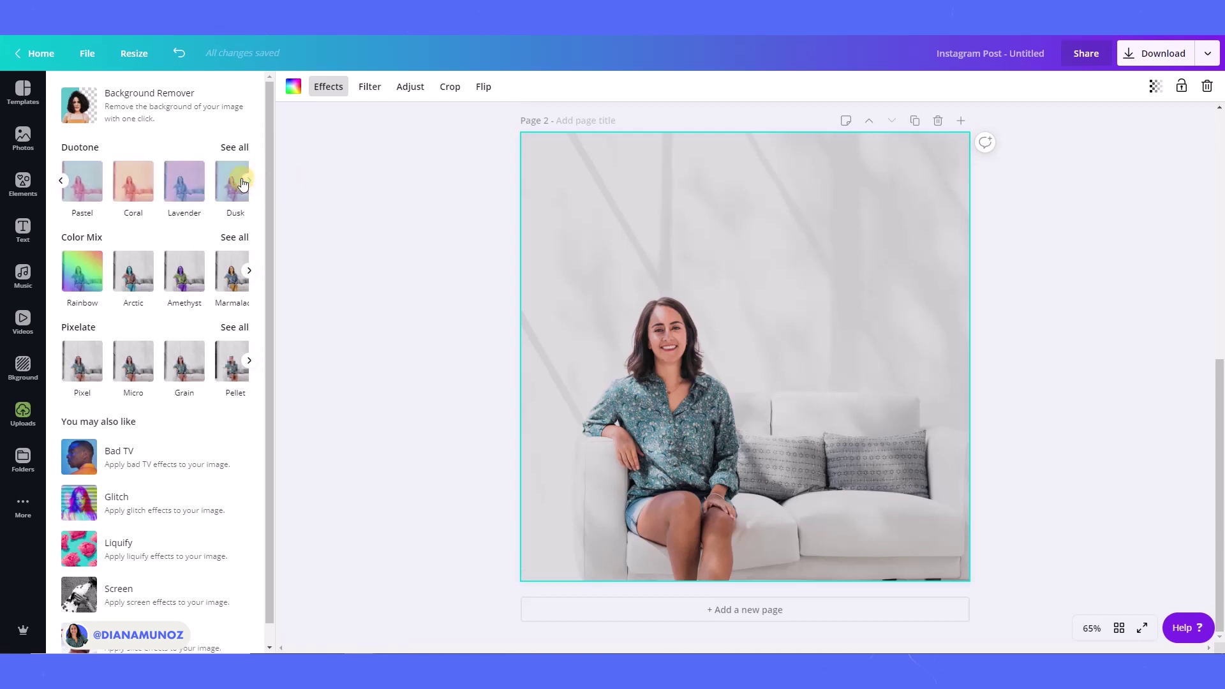
{"action": "left_click", "coordinate": [61, 181]}
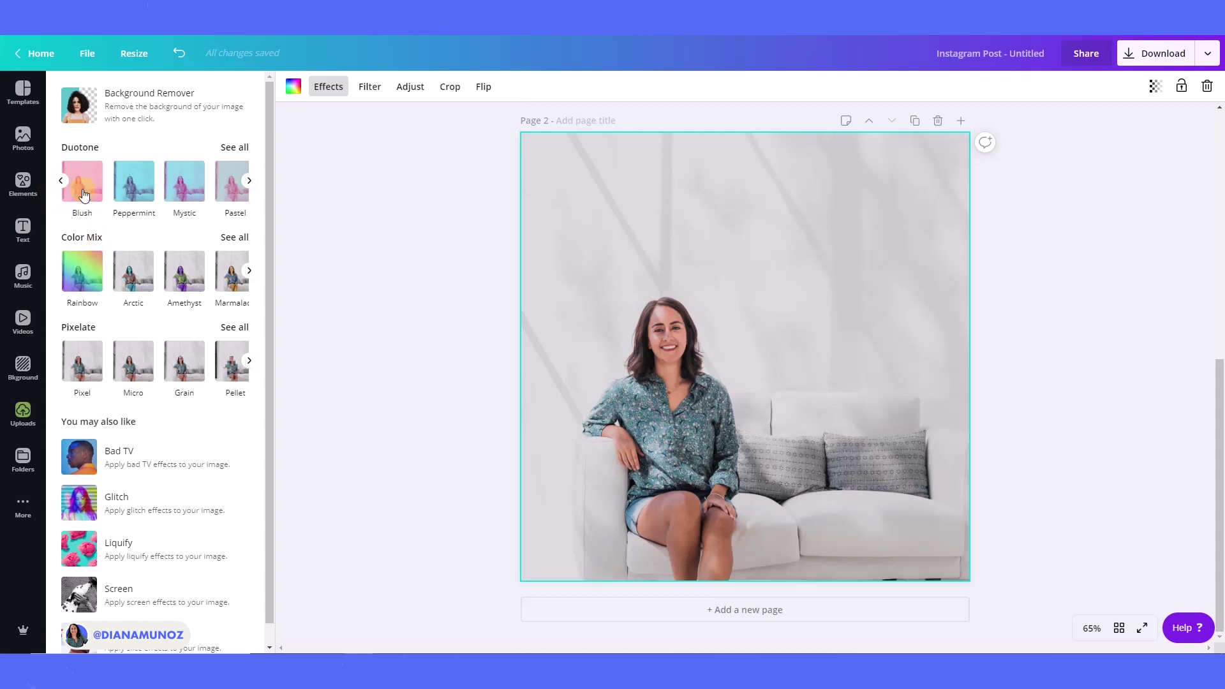
{"action": "left_click", "coordinate": [82, 186]}
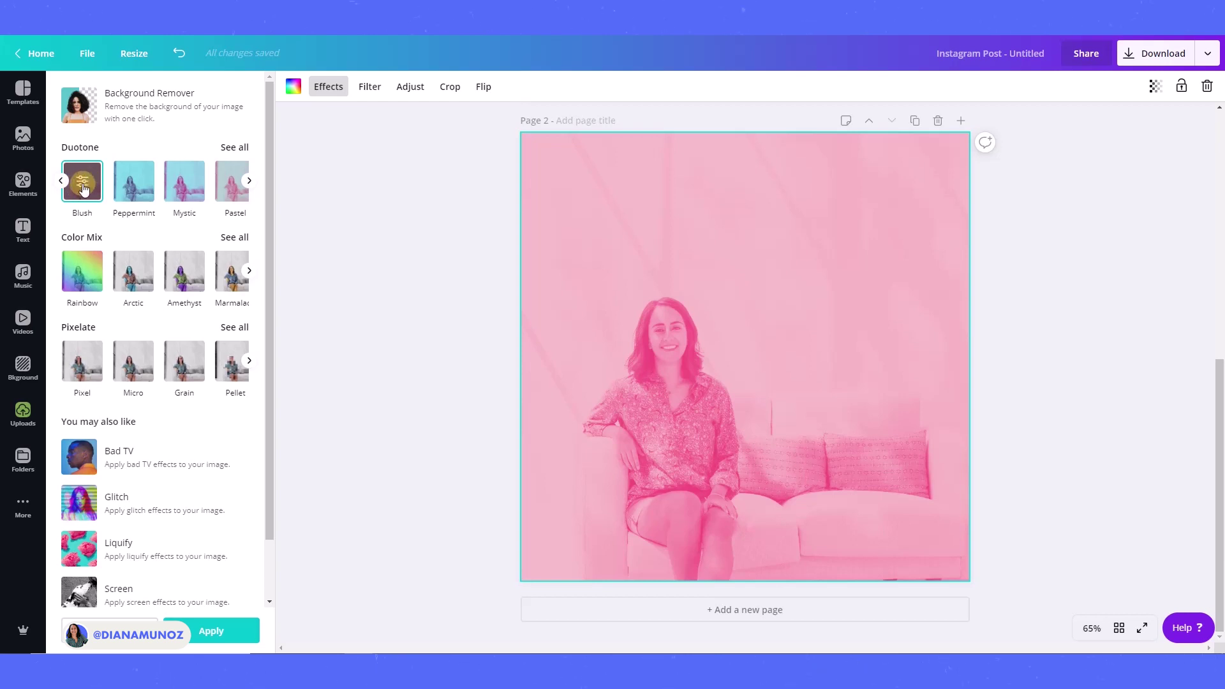
Step: Open the Blush duotone settings and preview a lower intensity
{"action": "left_click", "coordinate": [83, 183]}
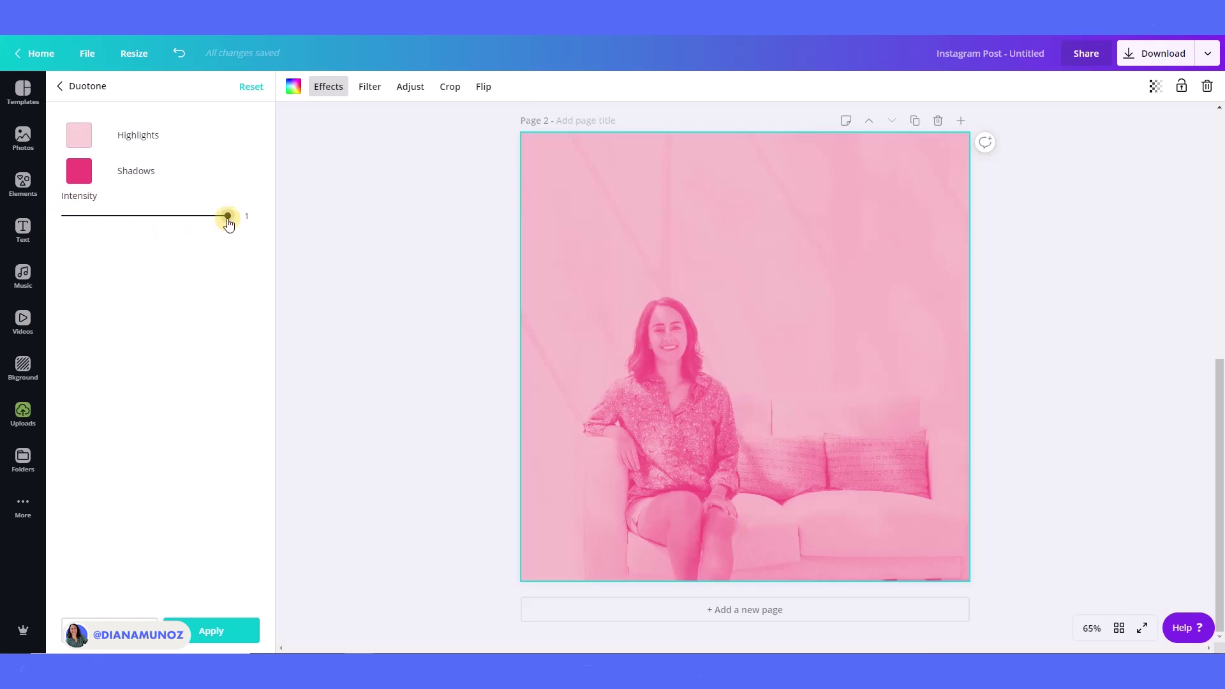
{"action": "mouse_move", "coordinate": [228, 218]}
{"action": "left_mouse_down"}
{"action": "mouse_move", "coordinate": [120, 218]}
{"action": "mouse_move", "coordinate": [230, 216]}
{"action": "mouse_move", "coordinate": [114, 232]}
{"action": "mouse_move", "coordinate": [230, 216]}
{"action": "left_mouse_up"}
{"action": "left_click_drag", "start_coordinate": [227, 215], "coordinate": [145, 216]}
Step: Set the duotone highlights to pale pink #ffeaec and check the shadows colour
{"action": "left_click", "coordinate": [81, 140]}
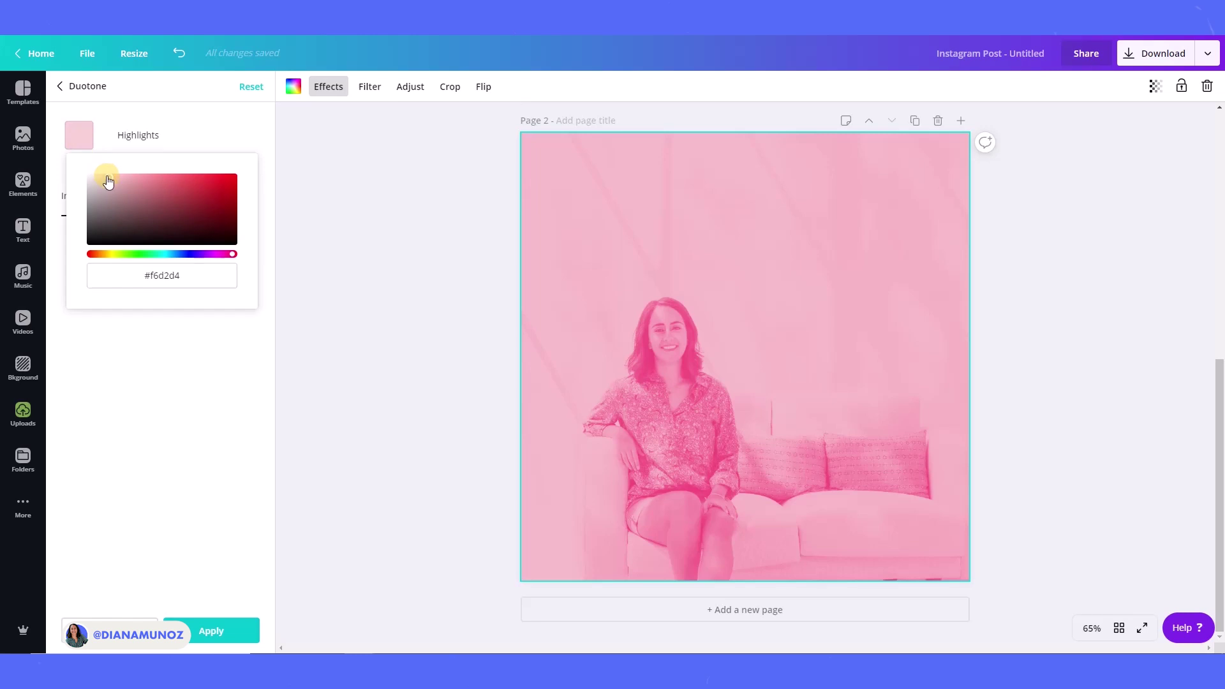
{"action": "mouse_move", "coordinate": [108, 182]}
{"action": "left_mouse_down"}
{"action": "mouse_move", "coordinate": [165, 221]}
{"action": "mouse_move", "coordinate": [97, 176]}
{"action": "left_mouse_up"}
{"action": "left_click", "coordinate": [189, 275]}
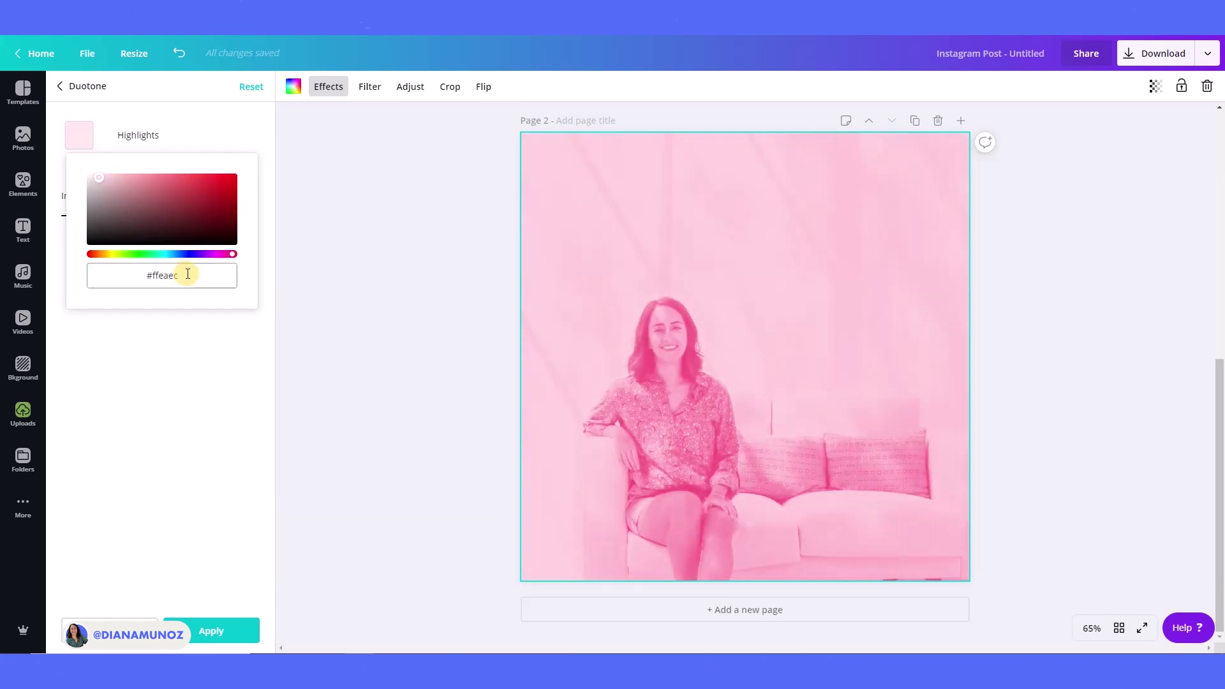
{"action": "left_click_drag", "start_coordinate": [188, 275], "coordinate": [151, 276]}
{"action": "triple_click", "coordinate": [188, 274]}
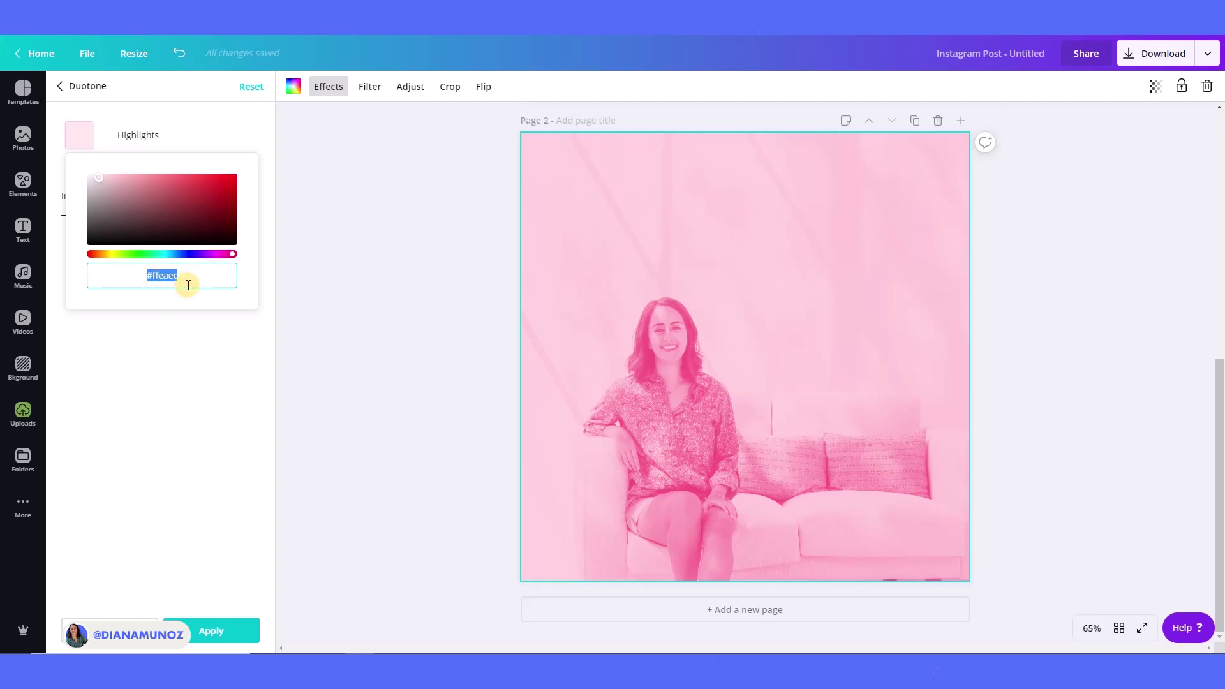
{"action": "left_click", "coordinate": [198, 346]}
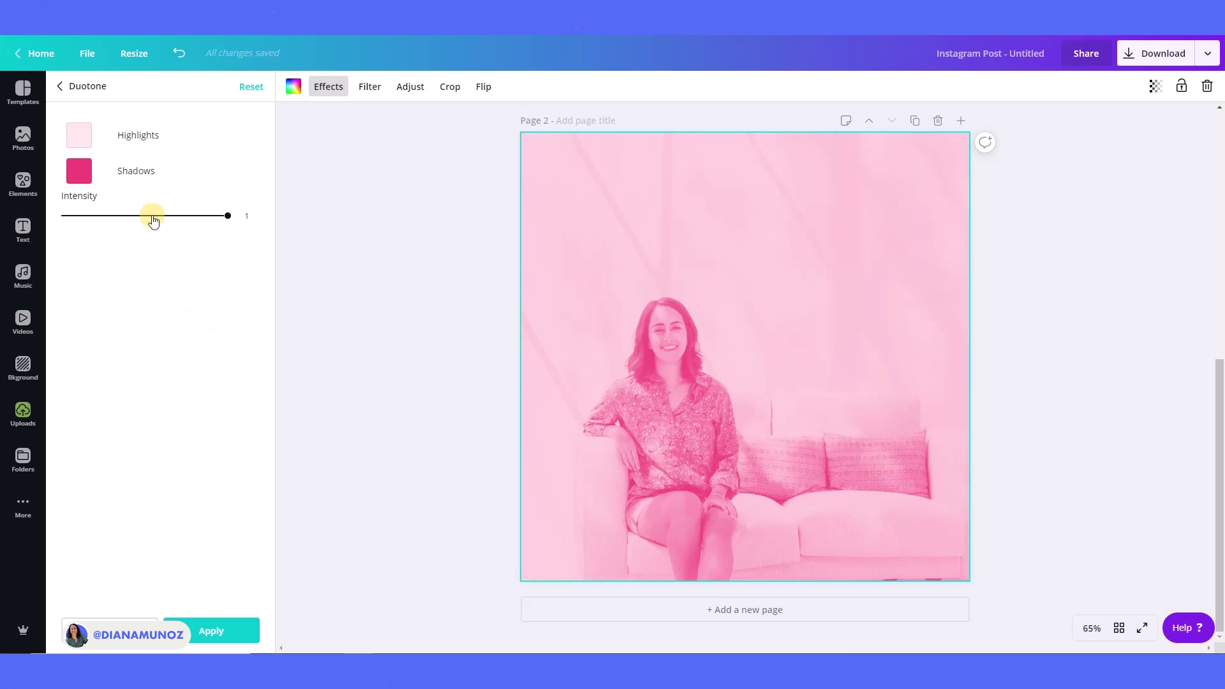
{"action": "left_click", "coordinate": [80, 174]}
{"action": "left_click", "coordinate": [177, 120]}
Step: Apply the customised duotone and close the Effects panel
{"action": "left_click", "coordinate": [211, 630]}
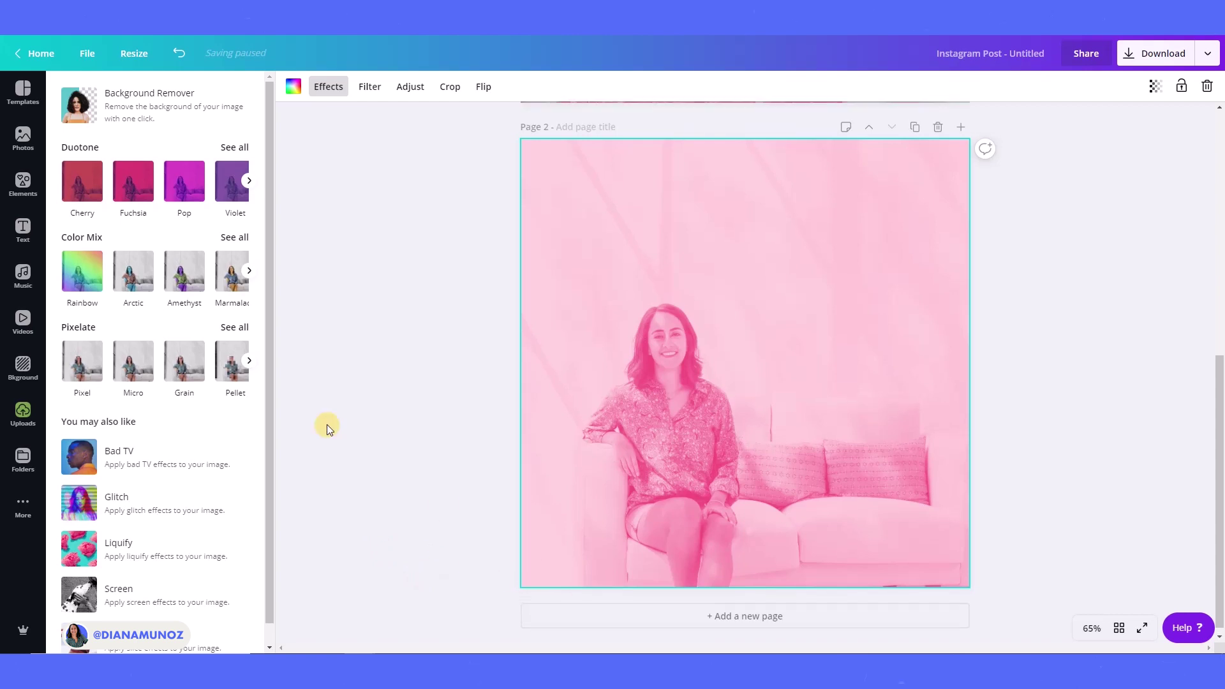
{"action": "scroll", "coordinate": [625, 173], "scroll_direction": "up", "scroll_amount": 3}
{"action": "scroll", "coordinate": [125, 383], "scroll_direction": "down", "scroll_amount": 1}
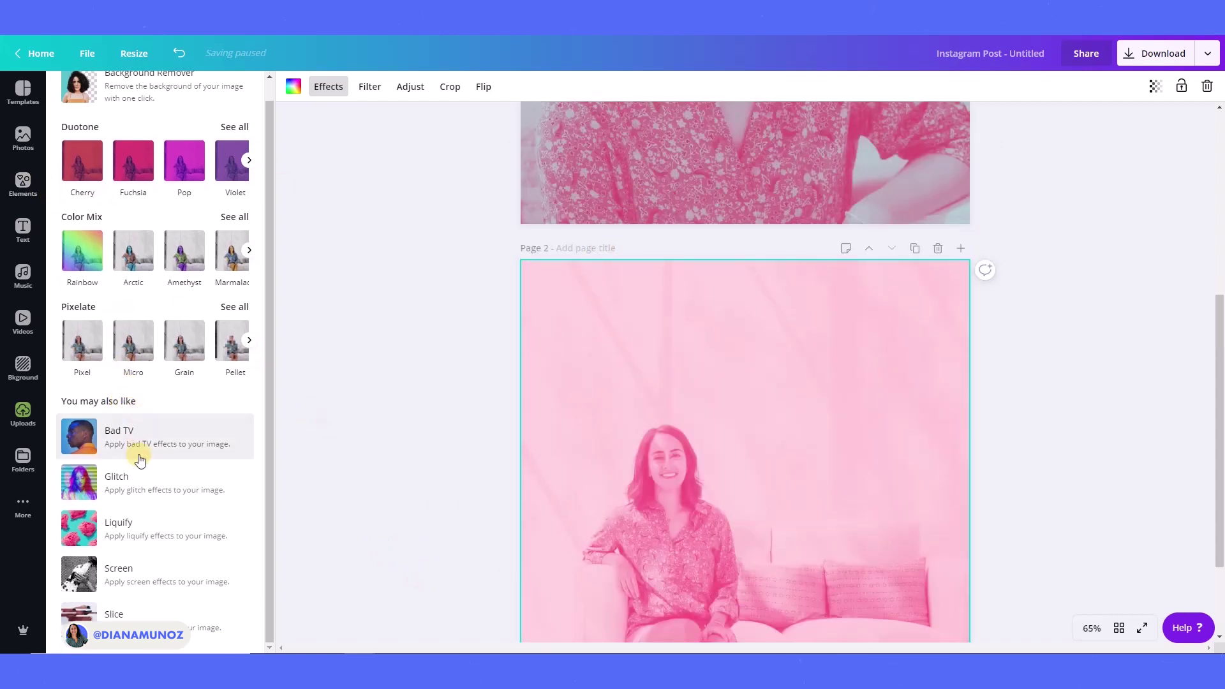
{"action": "scroll", "coordinate": [166, 594], "scroll_direction": "up", "scroll_amount": 1}
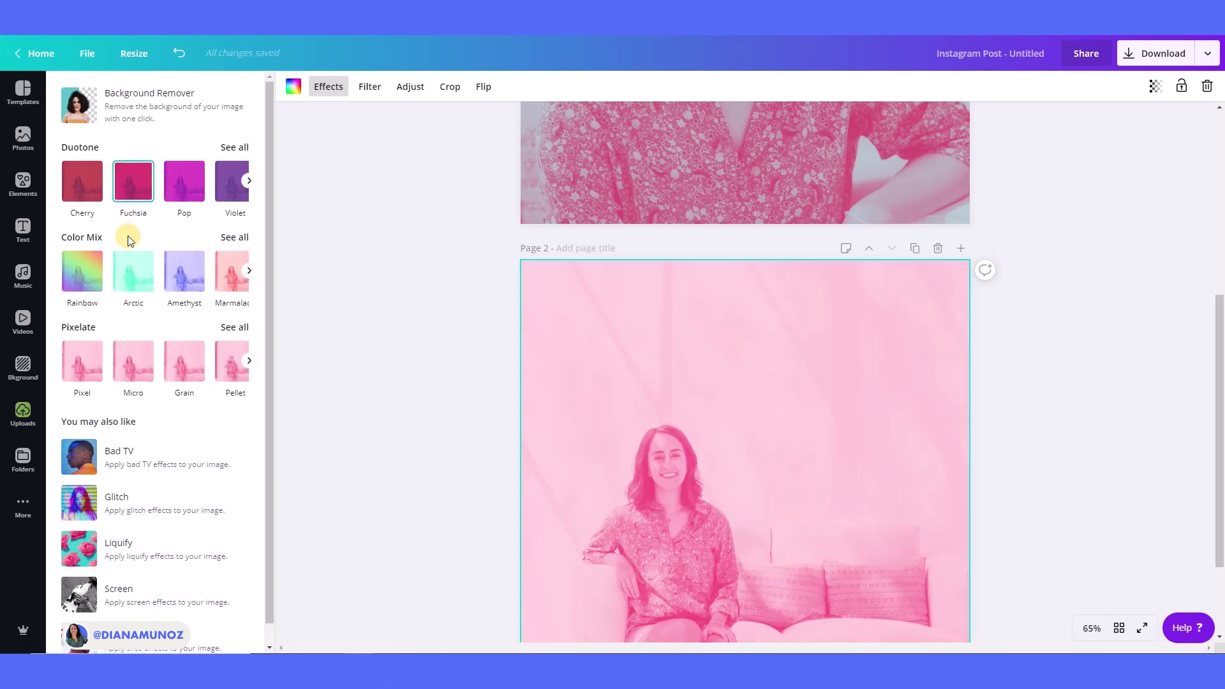
{"action": "scroll", "coordinate": [428, 494], "scroll_direction": "up", "scroll_amount": 4}
{"action": "scroll", "coordinate": [428, 493], "scroll_direction": "up", "scroll_amount": 1}
{"action": "left_click", "coordinate": [428, 494]}
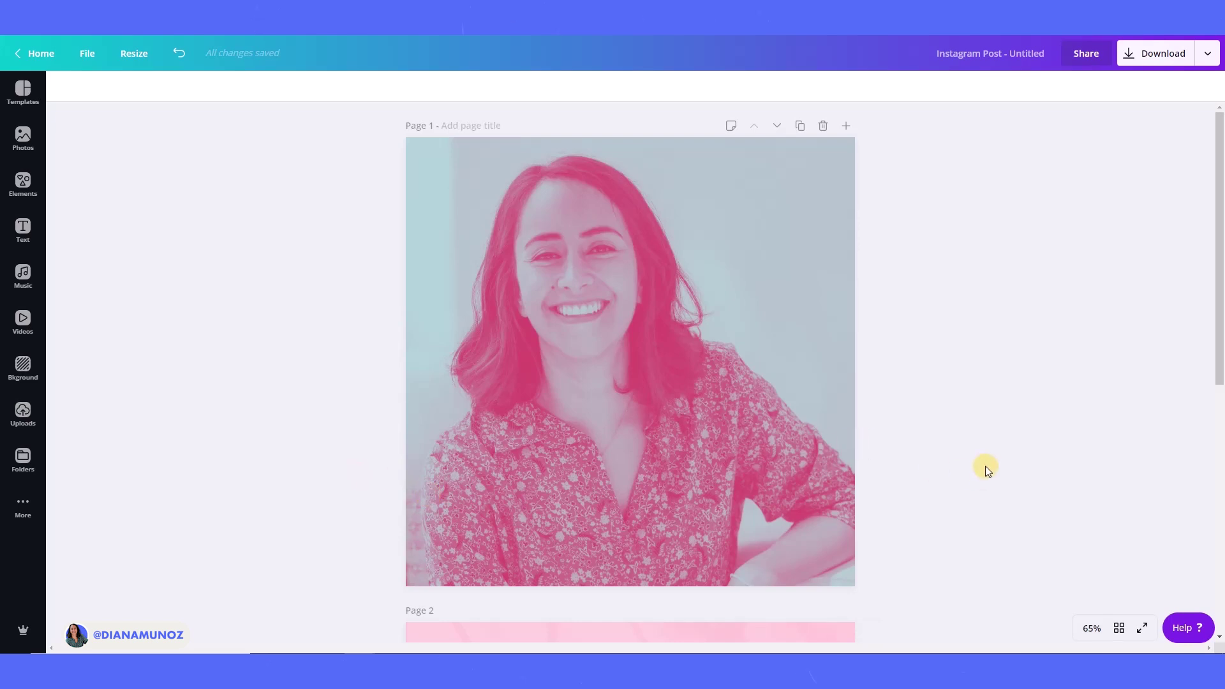
{"action": "scroll", "coordinate": [979, 464], "scroll_direction": "down", "scroll_amount": 5}
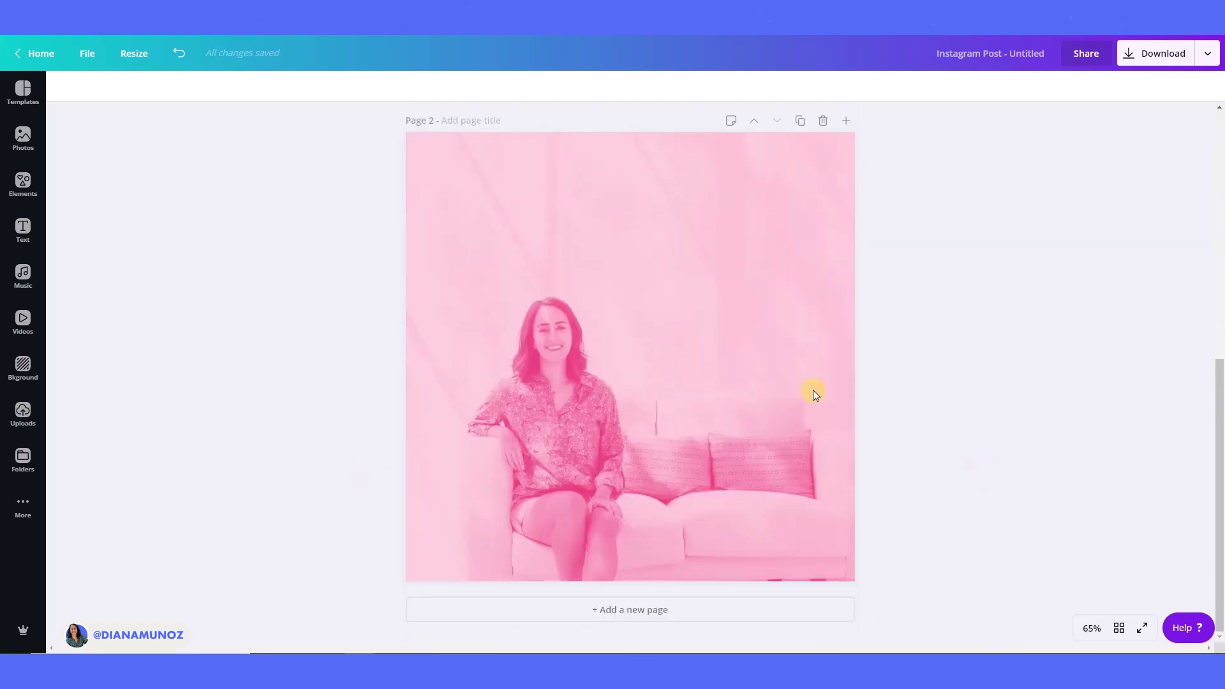
{"action": "scroll", "coordinate": [812, 389], "scroll_direction": "up", "scroll_amount": 1}
{"action": "scroll", "coordinate": [692, 386], "scroll_direction": "up", "scroll_amount": 5}
{"action": "scroll", "coordinate": [692, 385], "scroll_direction": "down", "scroll_amount": 6}
Step: Add page 3, remove its pink photo and place the smiling close-up there
{"action": "left_click", "coordinate": [663, 610]}
{"action": "scroll", "coordinate": [663, 615], "scroll_direction": "down", "scroll_amount": 5}
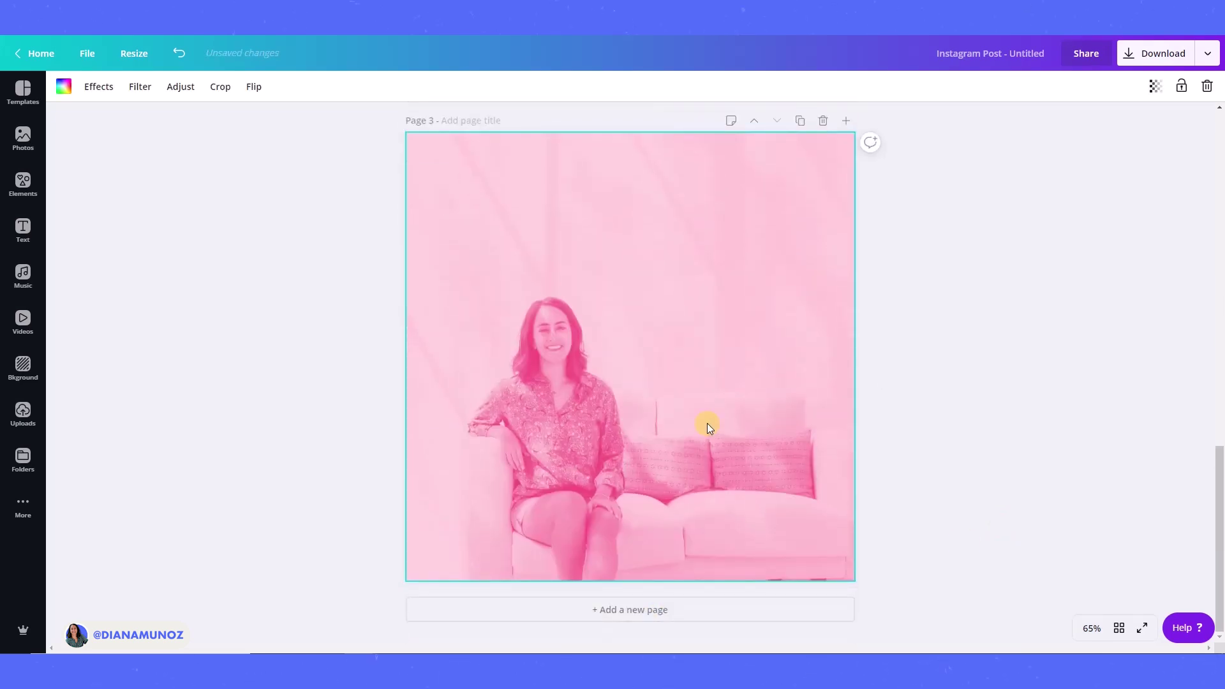
{"action": "key", "text": "Delete"}
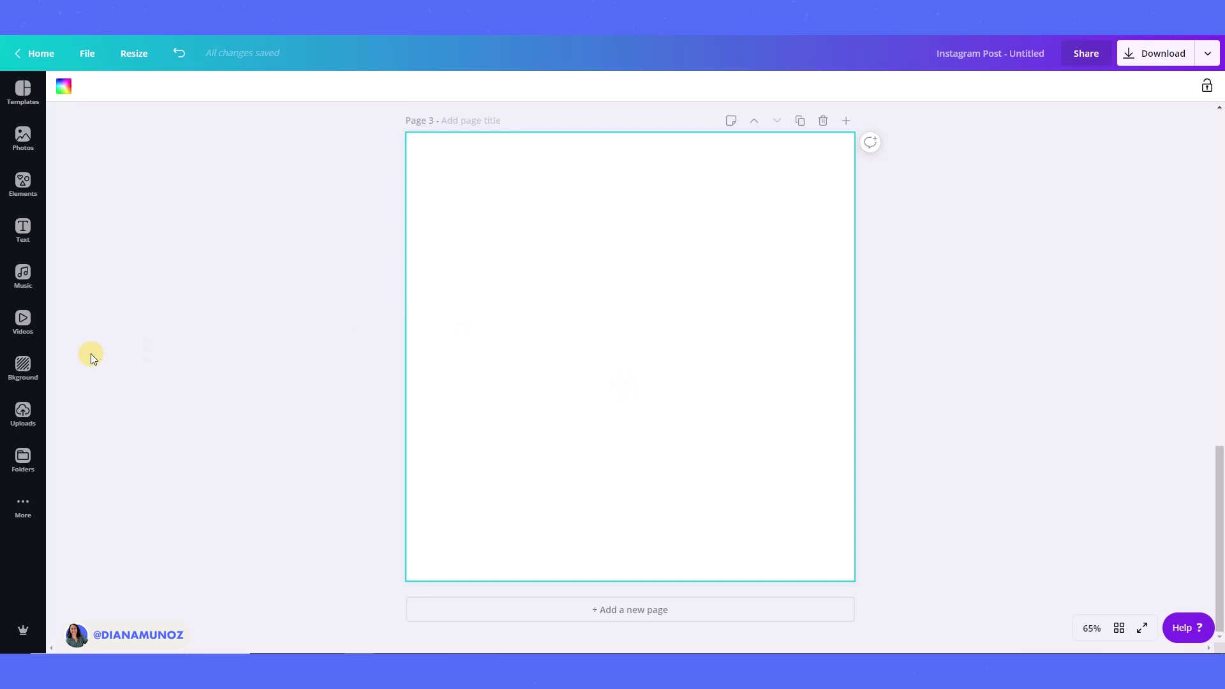
{"action": "left_click", "coordinate": [23, 414]}
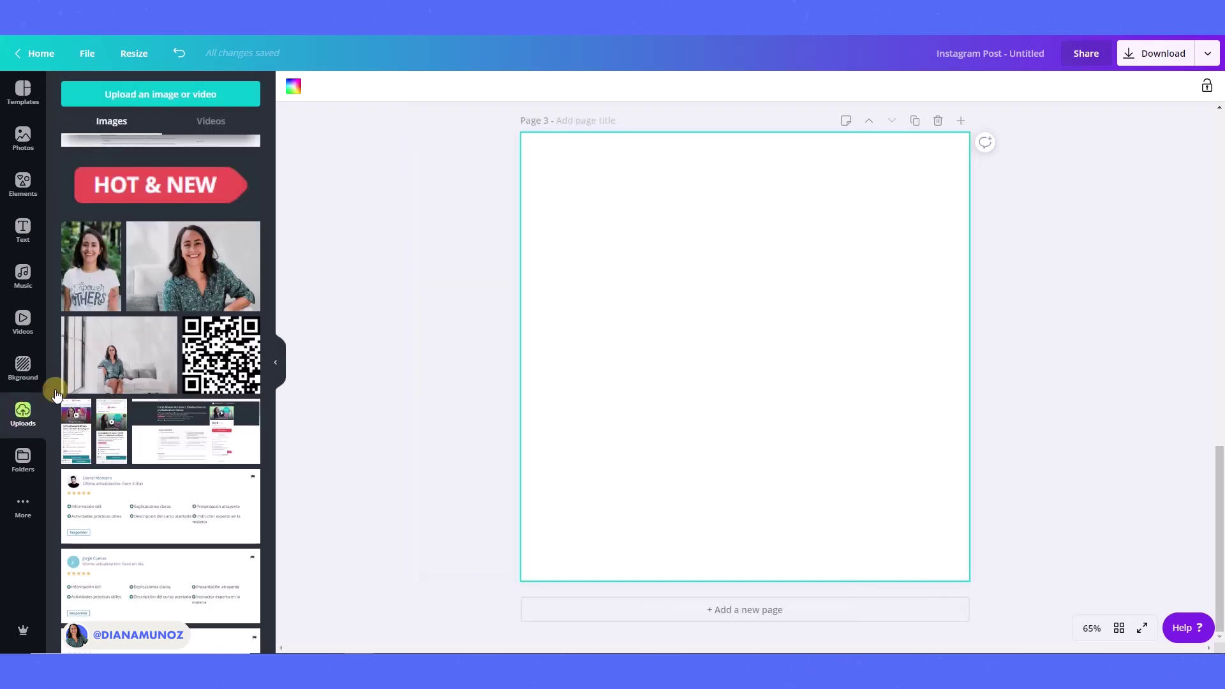
{"action": "left_click", "coordinate": [192, 265]}
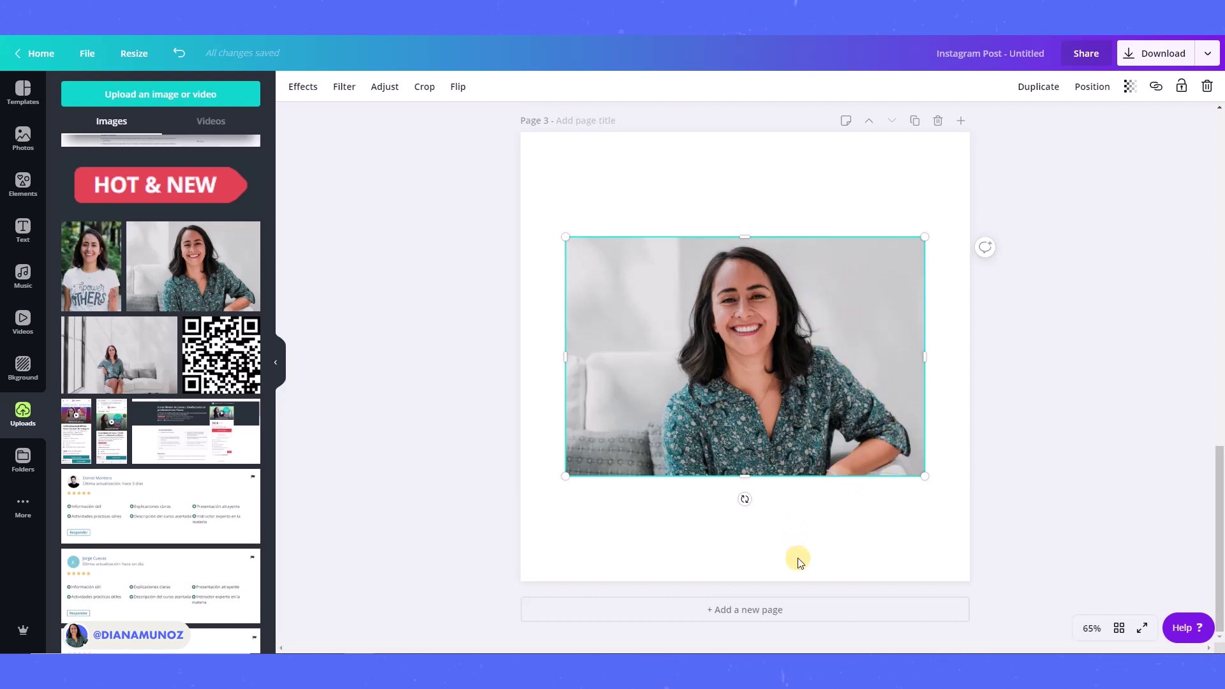
Step: Add page 4 with the Empower Others T-shirt photo
{"action": "left_click", "coordinate": [744, 609]}
{"action": "mouse_move", "coordinate": [91, 266]}
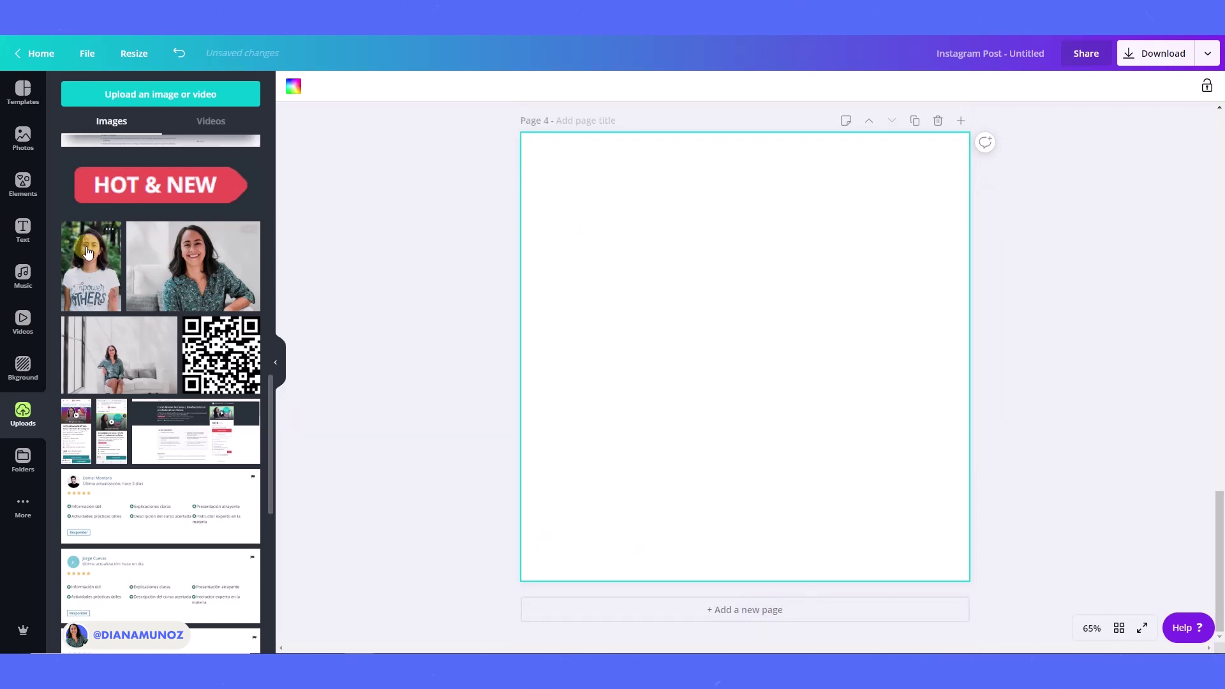
{"action": "left_click", "coordinate": [88, 251]}
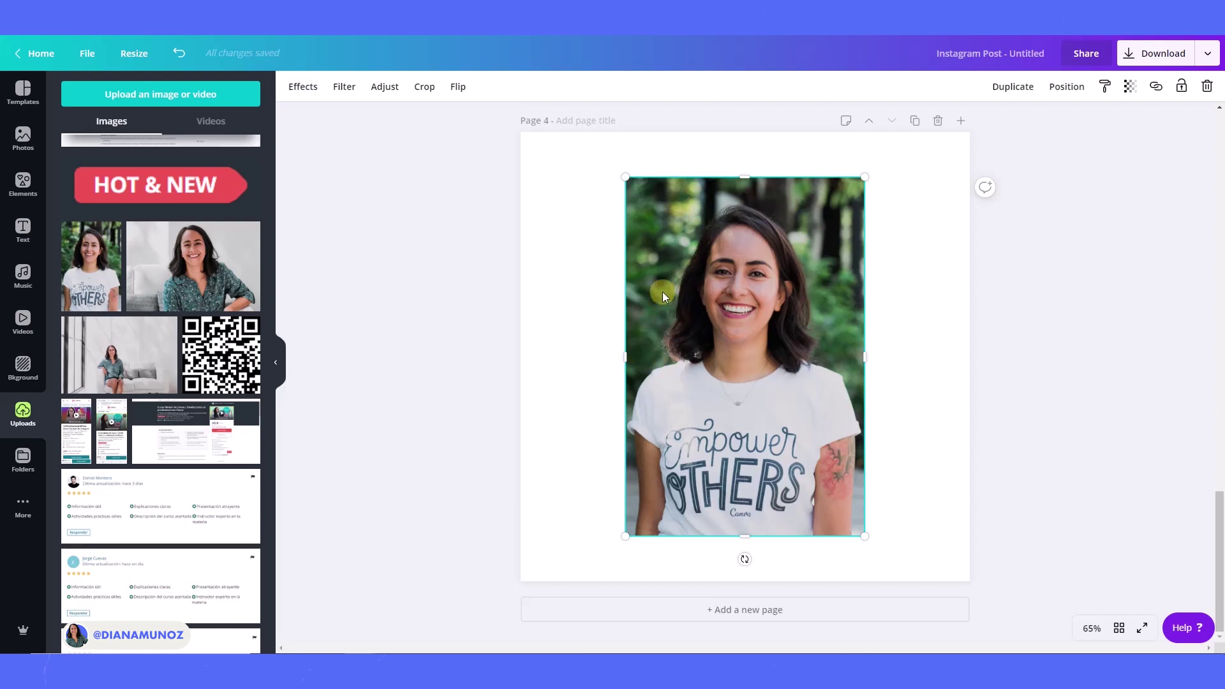
{"action": "left_click", "coordinate": [928, 434]}
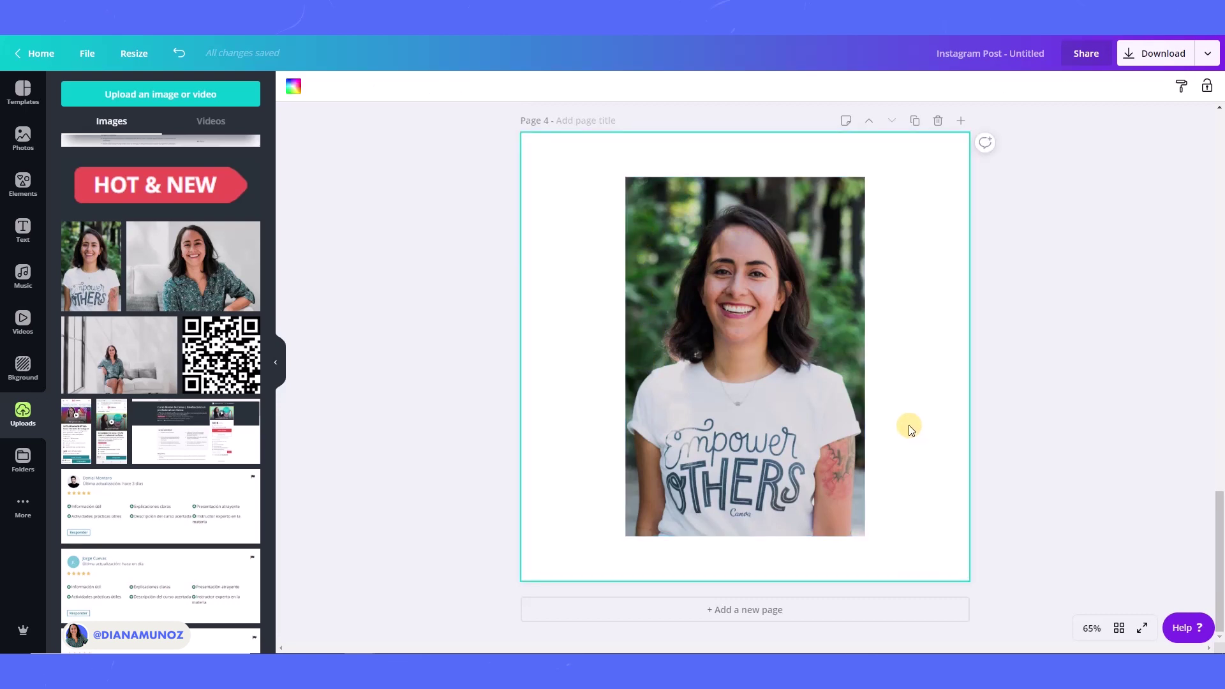
Step: Select the green blouse close-up on page 3 and open its Effects options
{"action": "left_click", "coordinate": [287, 367]}
{"action": "scroll", "coordinate": [400, 476], "scroll_direction": "up", "scroll_amount": 5}
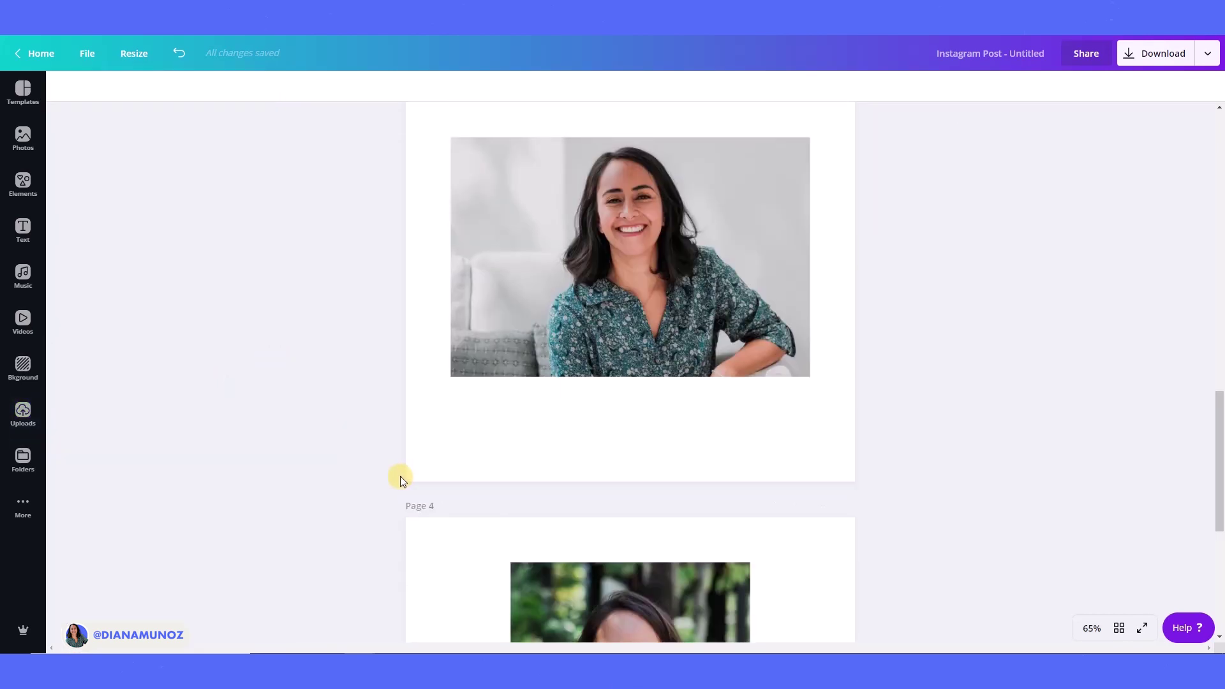
{"action": "scroll", "coordinate": [400, 476], "scroll_direction": "up", "scroll_amount": 3}
{"action": "scroll", "coordinate": [400, 475], "scroll_direction": "down", "scroll_amount": 3}
{"action": "scroll", "coordinate": [401, 475], "scroll_direction": "down", "scroll_amount": 2}
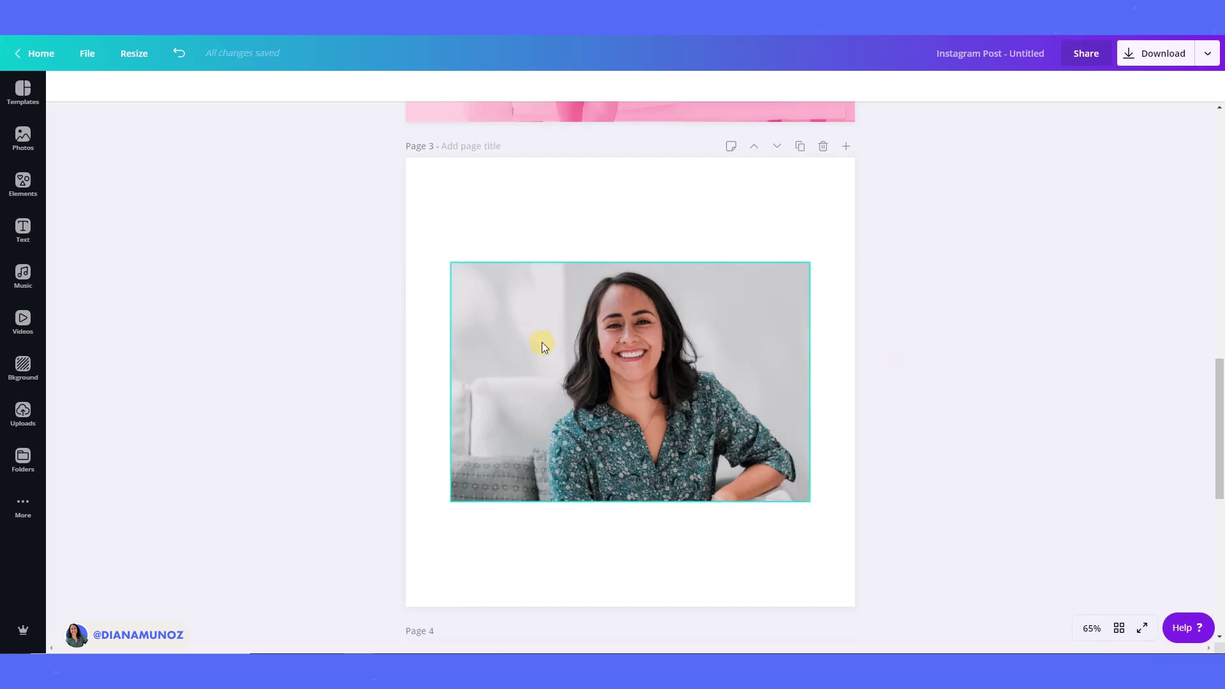
{"action": "left_click", "coordinate": [570, 363]}
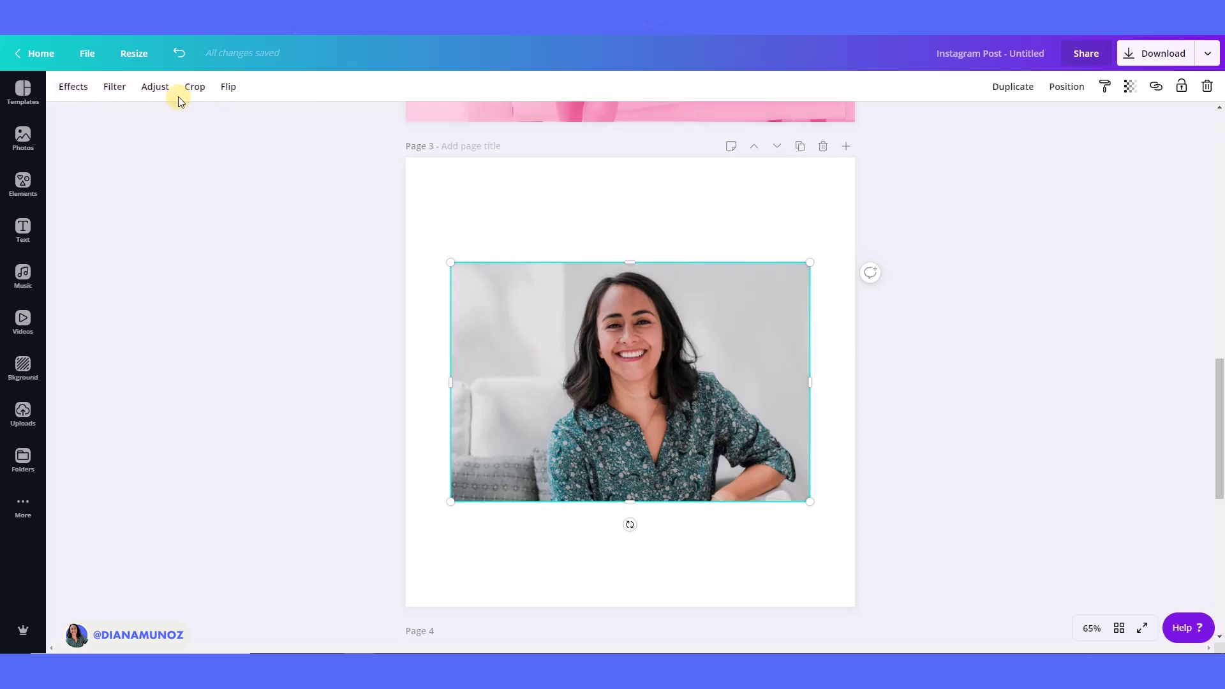
{"action": "left_click", "coordinate": [72, 86]}
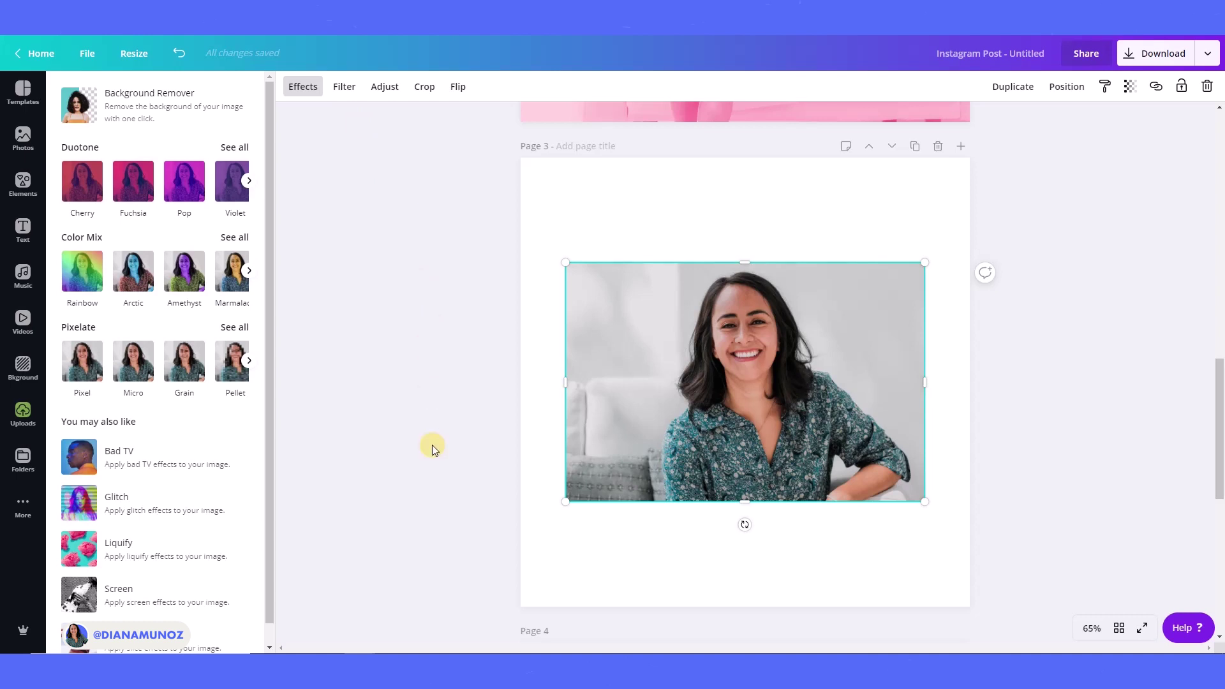
{"action": "left_click", "coordinate": [399, 628]}
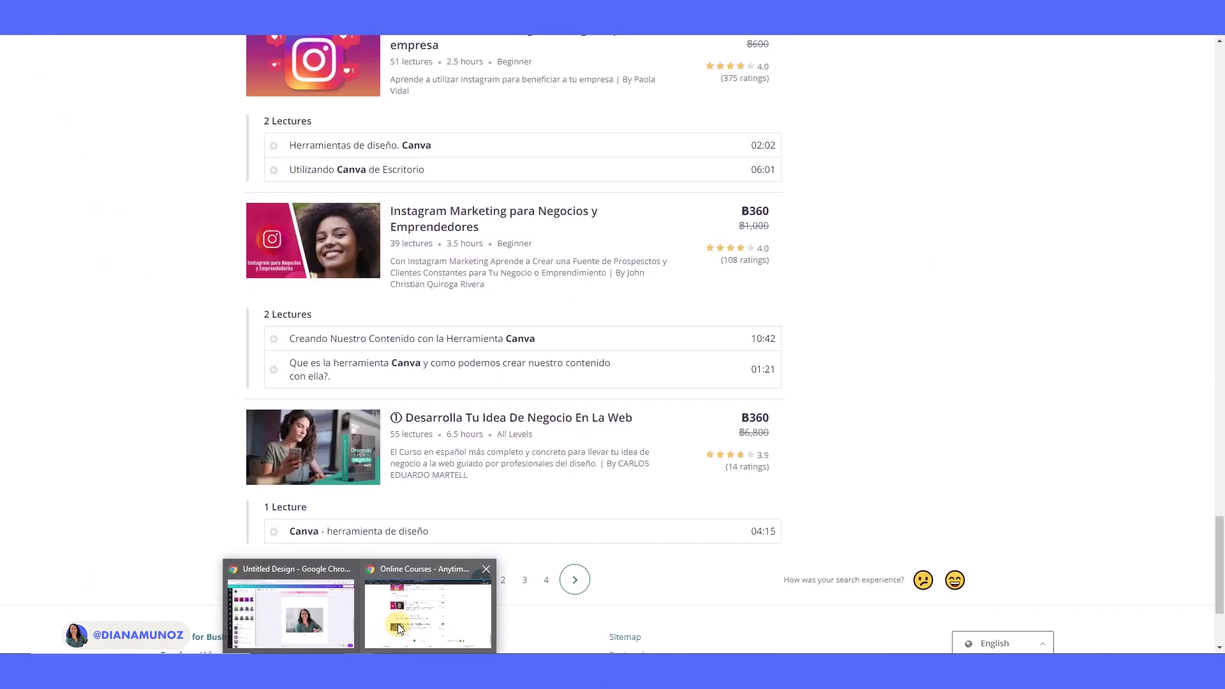
{"action": "key", "text": "alt+Tab"}
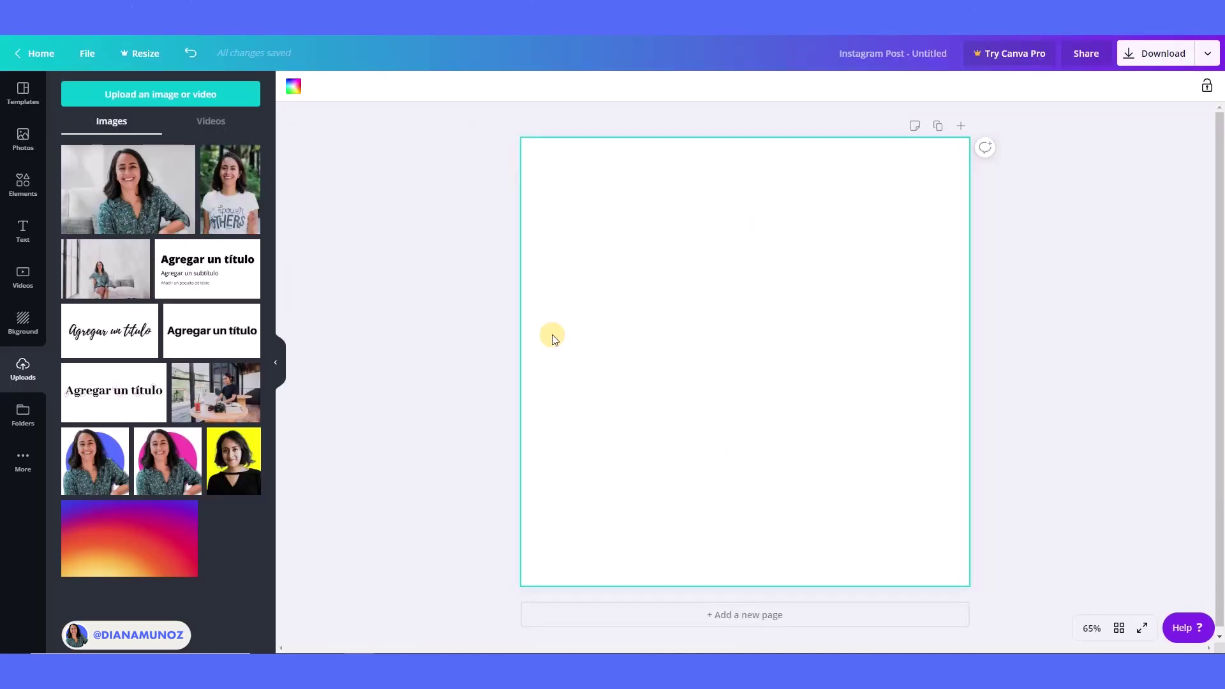
{"action": "left_click", "coordinate": [479, 347]}
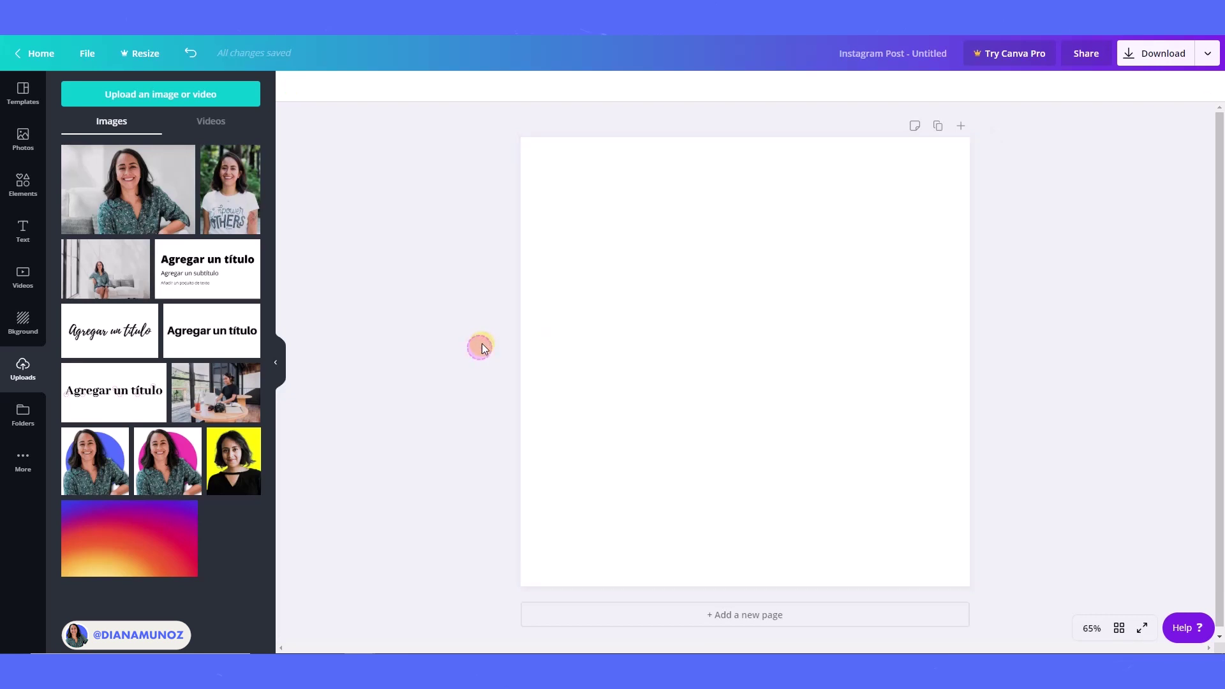
{"action": "left_click", "coordinate": [97, 176]}
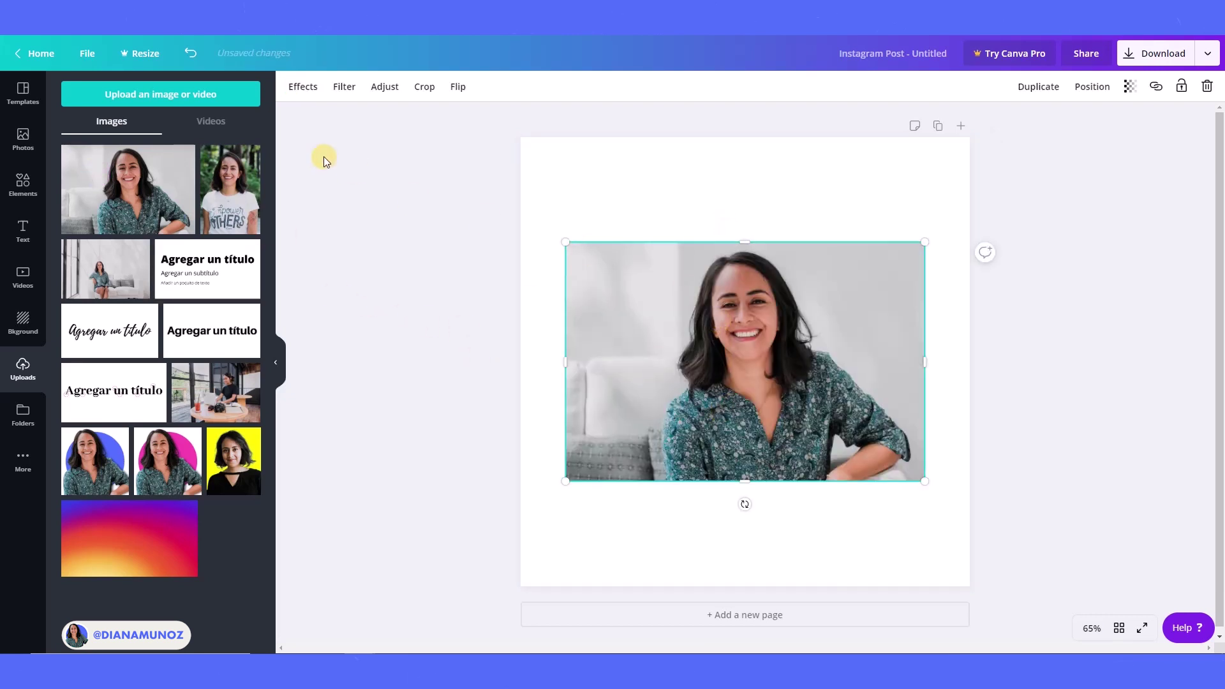
{"action": "left_click", "coordinate": [276, 362]}
{"action": "left_click", "coordinate": [535, 326]}
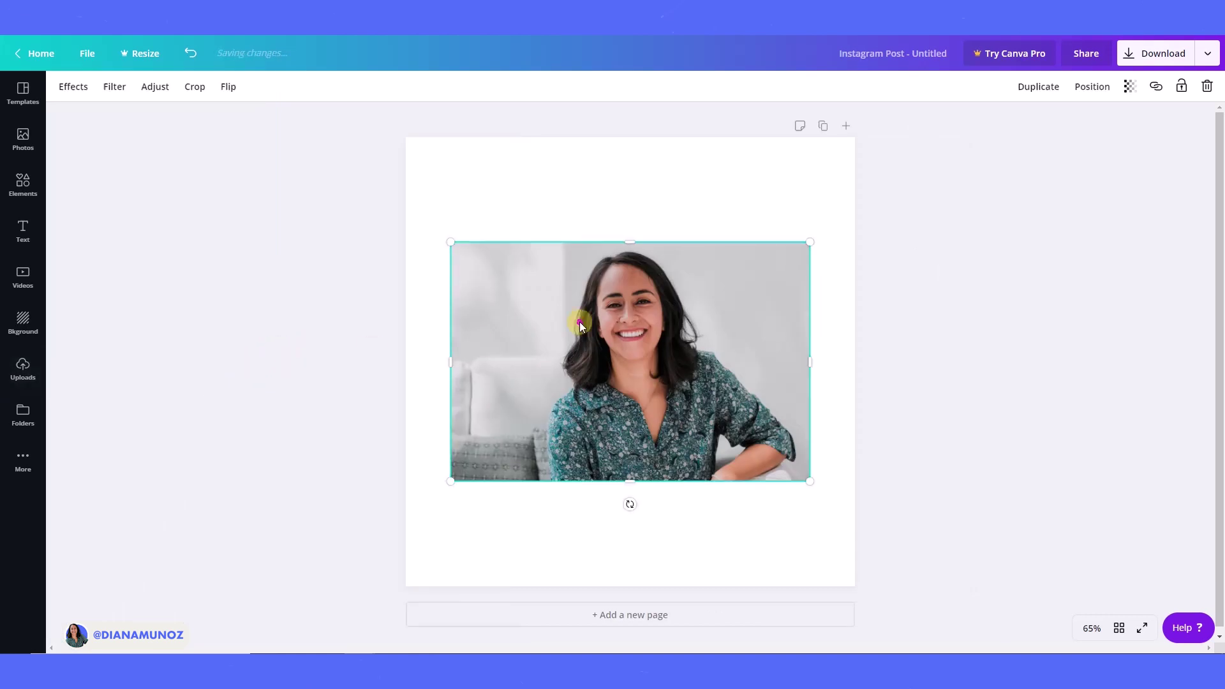
{"action": "left_click", "coordinate": [72, 87]}
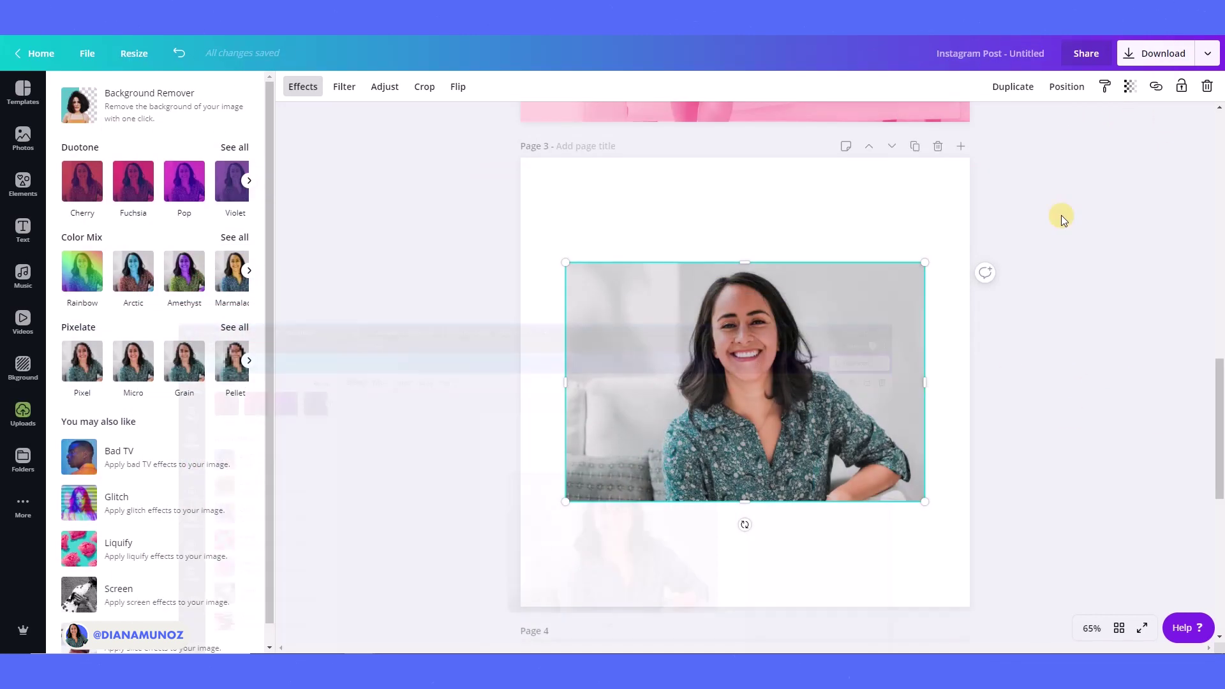
Step: Run Background Remover on the page 3 close-up
{"action": "left_click", "coordinate": [1010, 375]}
{"action": "left_click", "coordinate": [451, 380]}
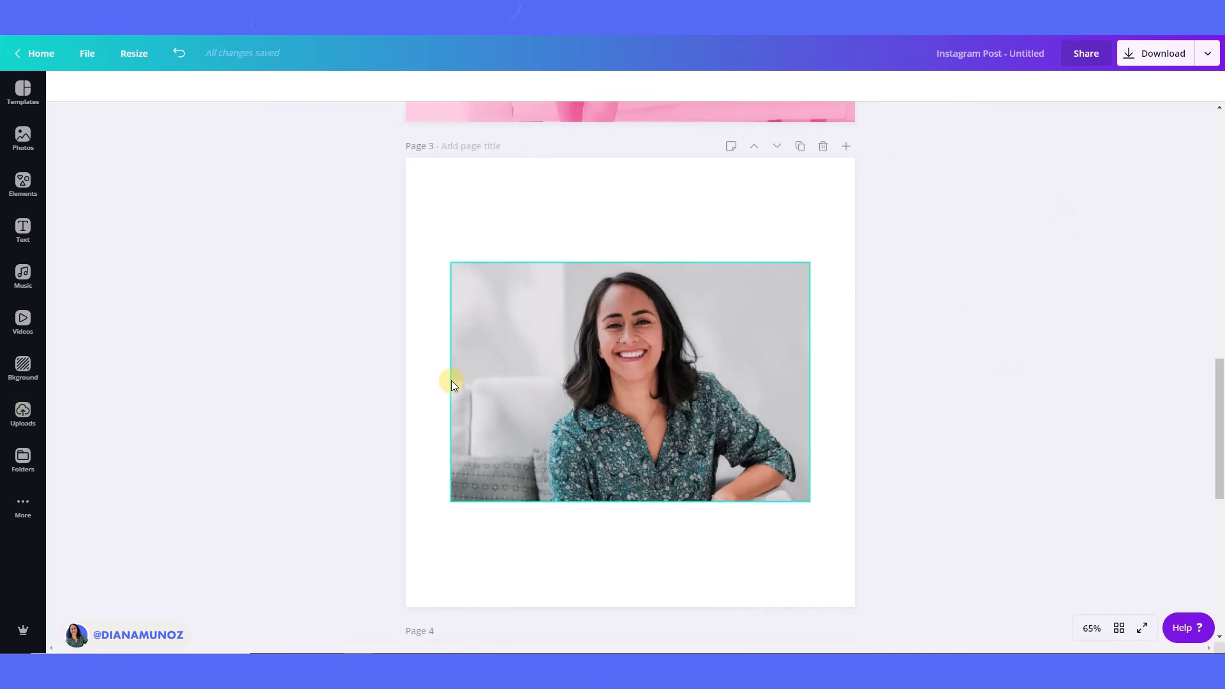
{"action": "left_click", "coordinate": [602, 329]}
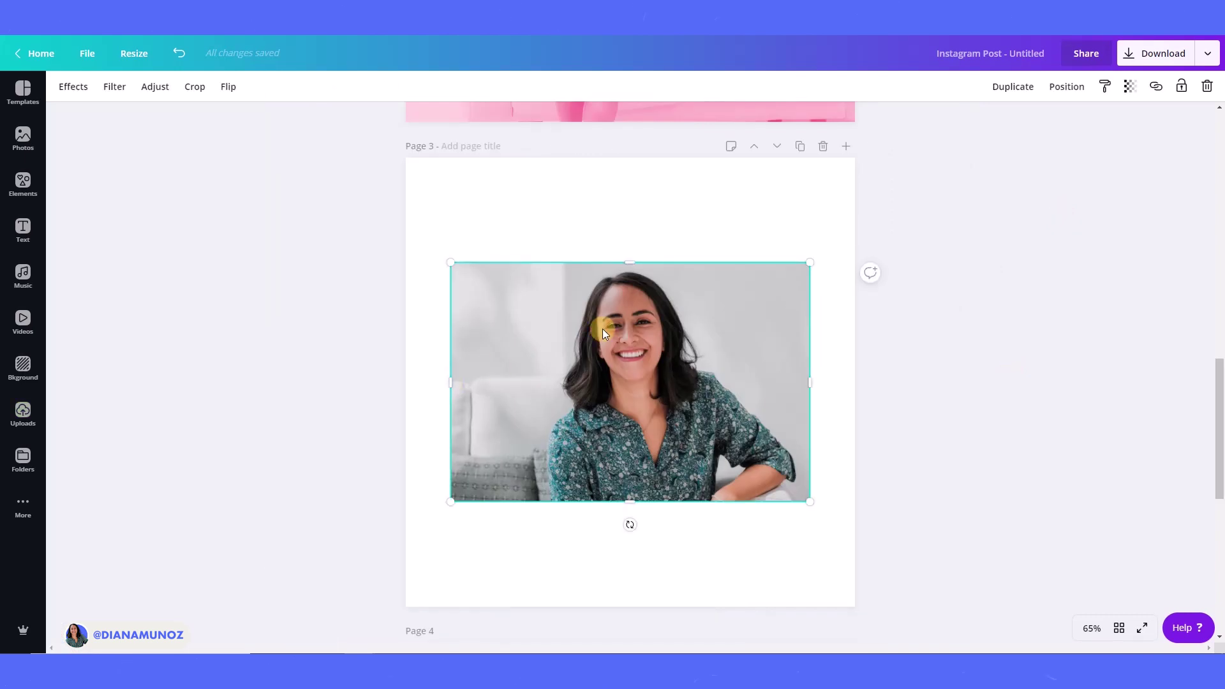
{"action": "left_click", "coordinate": [74, 87]}
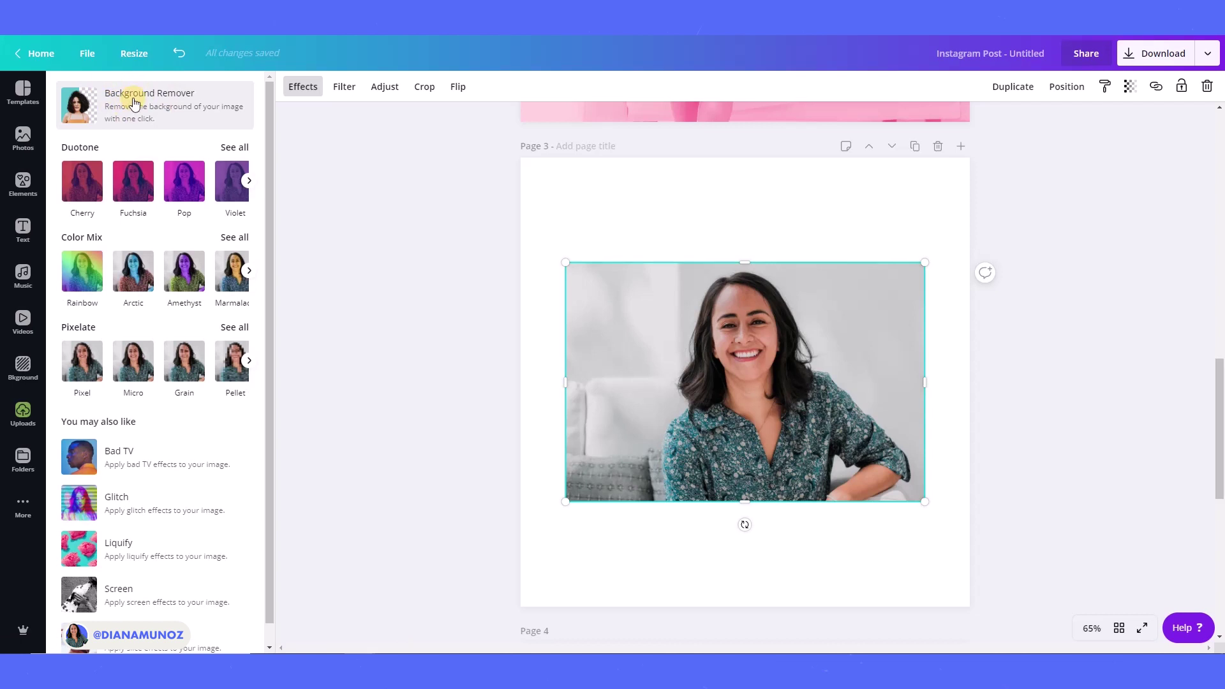
{"action": "left_click", "coordinate": [97, 103]}
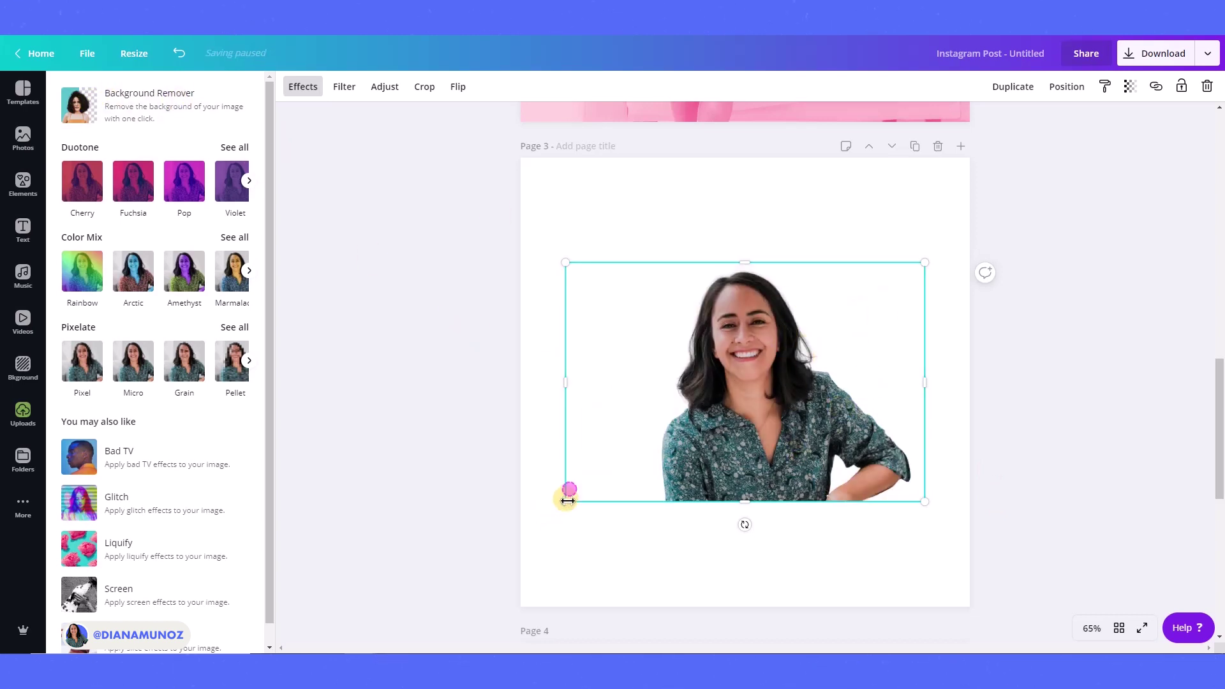
Step: Enlarge the cutout and move it down to the page's bottom edge
{"action": "left_click_drag", "start_coordinate": [566, 499], "coordinate": [453, 563]}
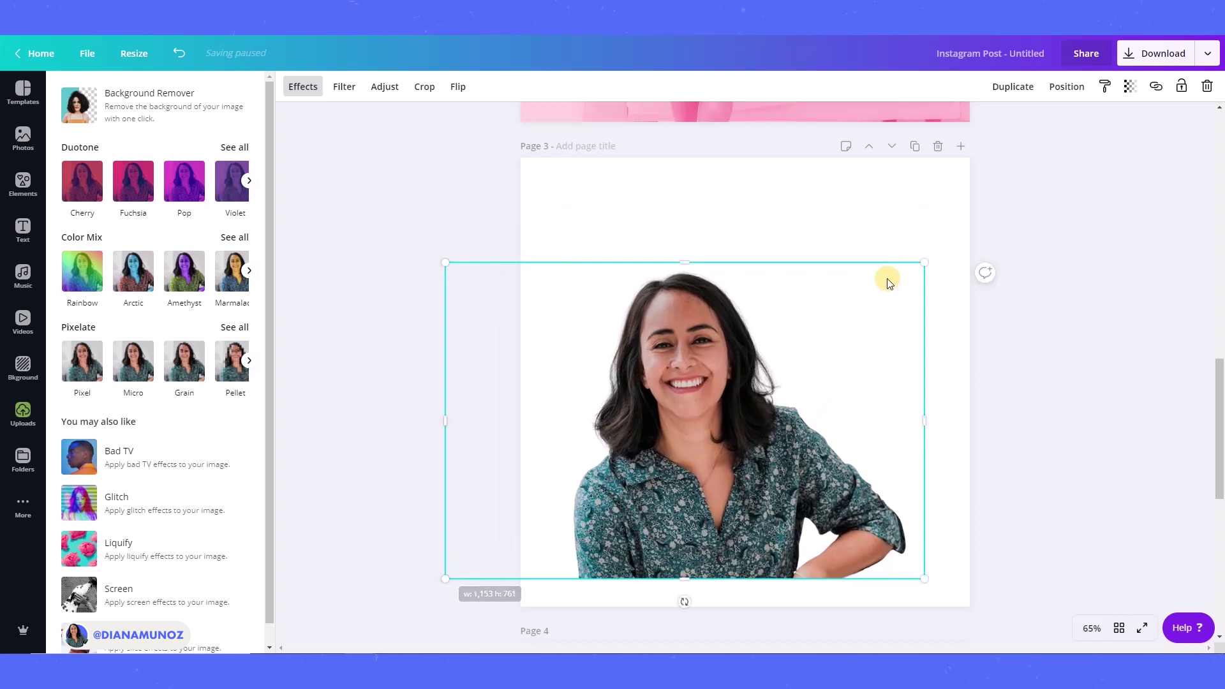
{"action": "left_click_drag", "start_coordinate": [923, 262], "coordinate": [981, 227]}
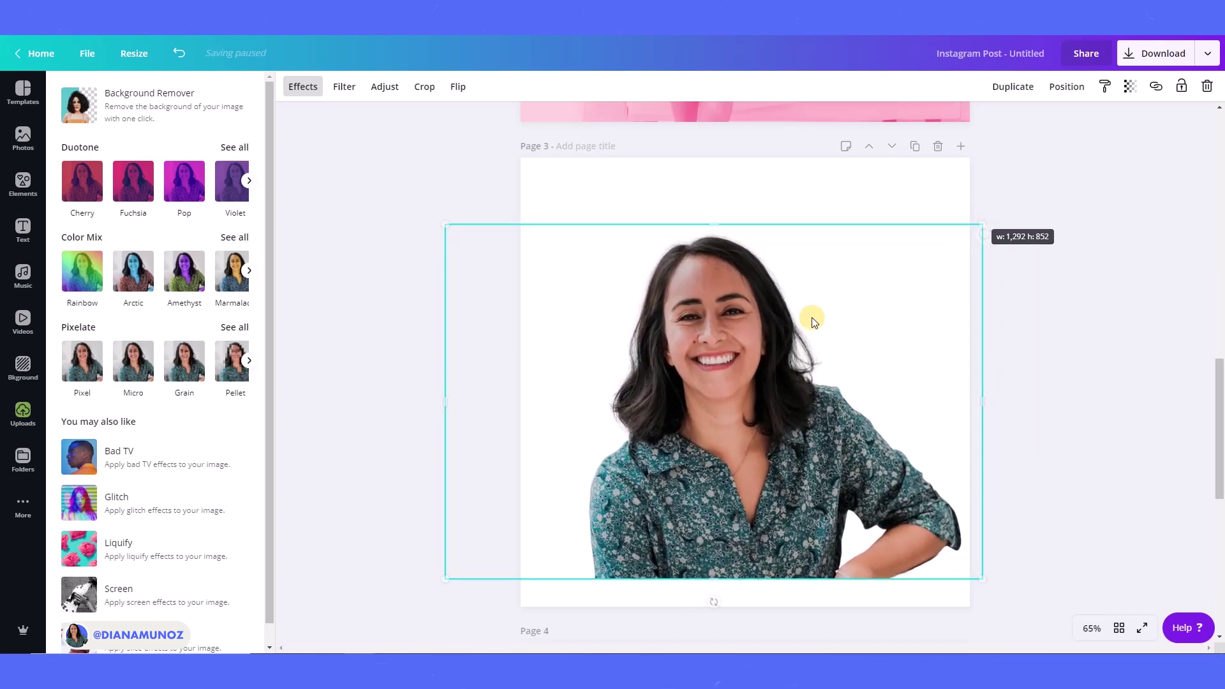
{"action": "left_click_drag", "start_coordinate": [812, 320], "coordinate": [799, 334]}
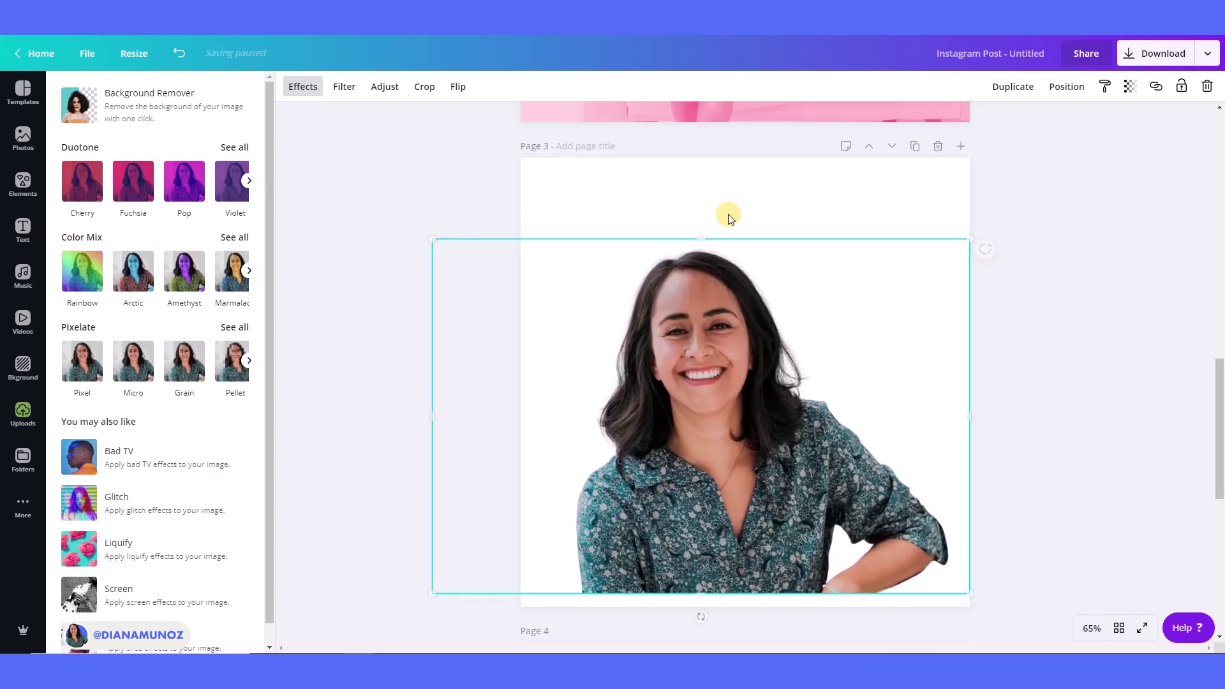
{"action": "left_click", "coordinate": [725, 219]}
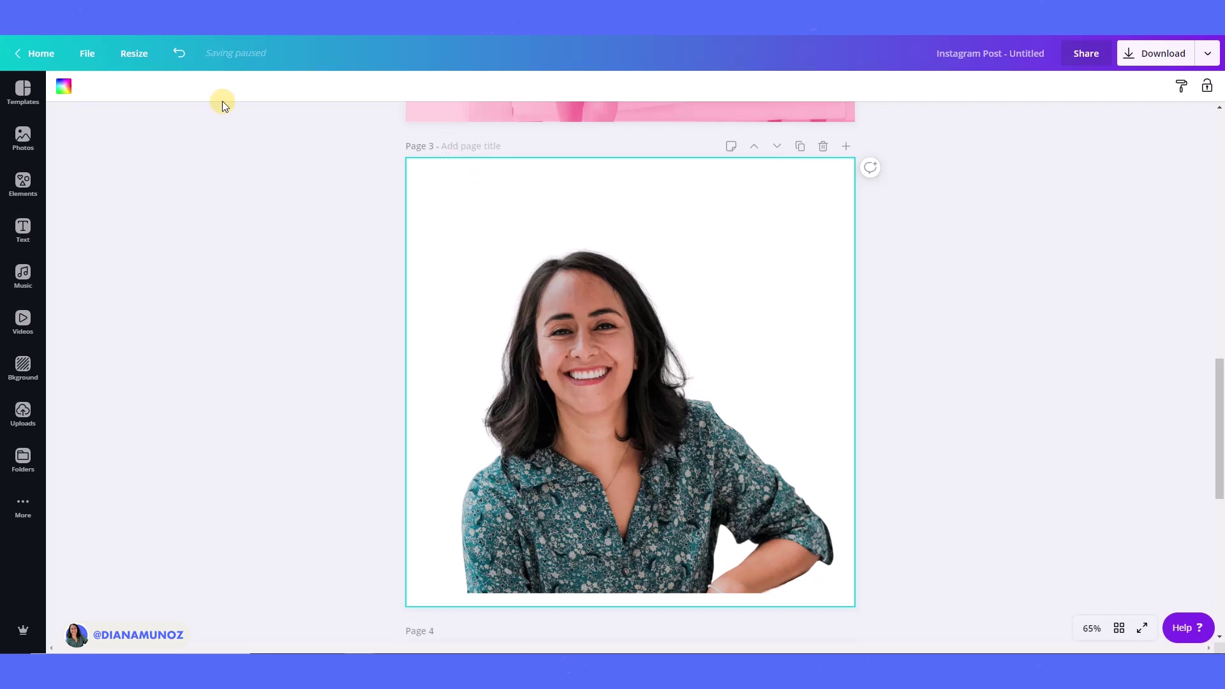
Step: Turn page 3's background blue and enlarge the cutout into a close-up, face on the right
{"action": "left_click", "coordinate": [67, 90]}
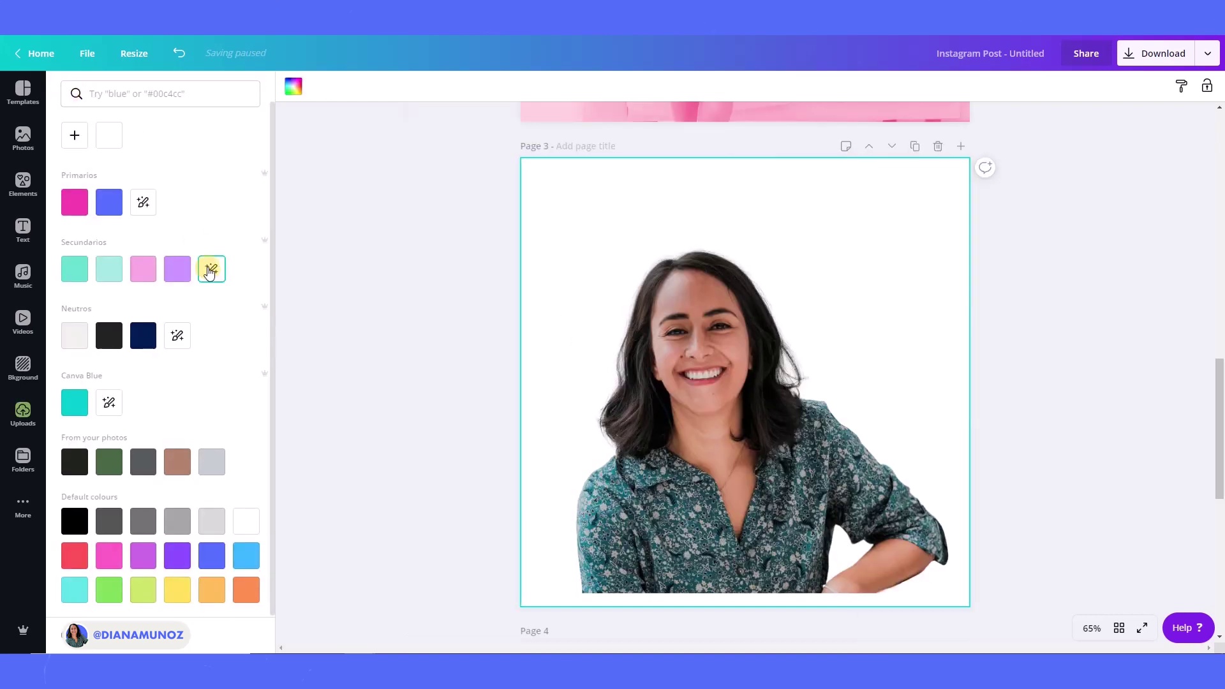
{"action": "left_click", "coordinate": [105, 205]}
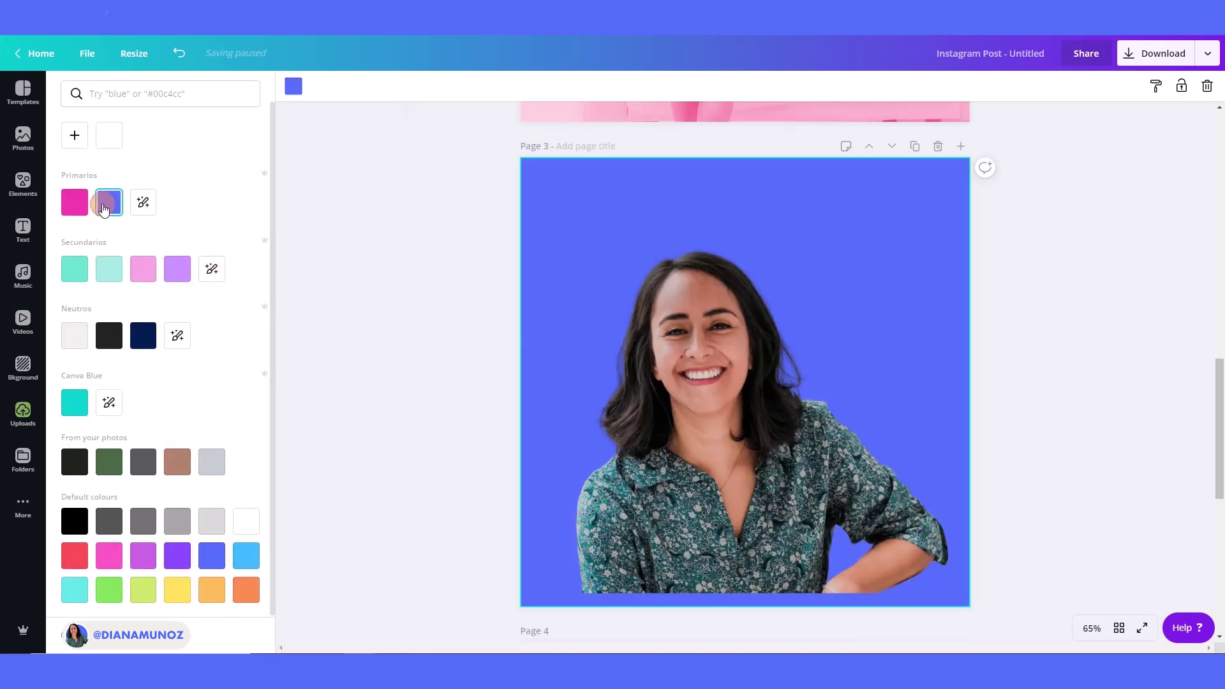
{"action": "left_click", "coordinate": [707, 450]}
{"action": "left_click_drag", "start_coordinate": [776, 274], "coordinate": [1098, 180]}
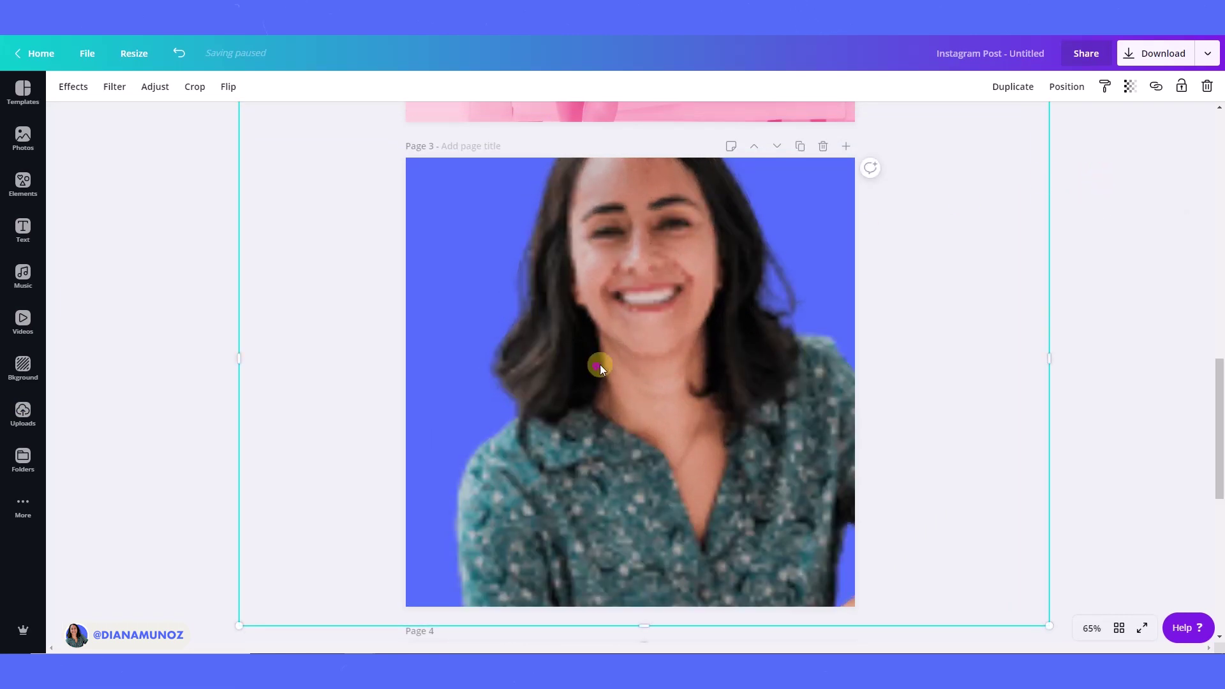
{"action": "left_click_drag", "start_coordinate": [600, 364], "coordinate": [742, 381]}
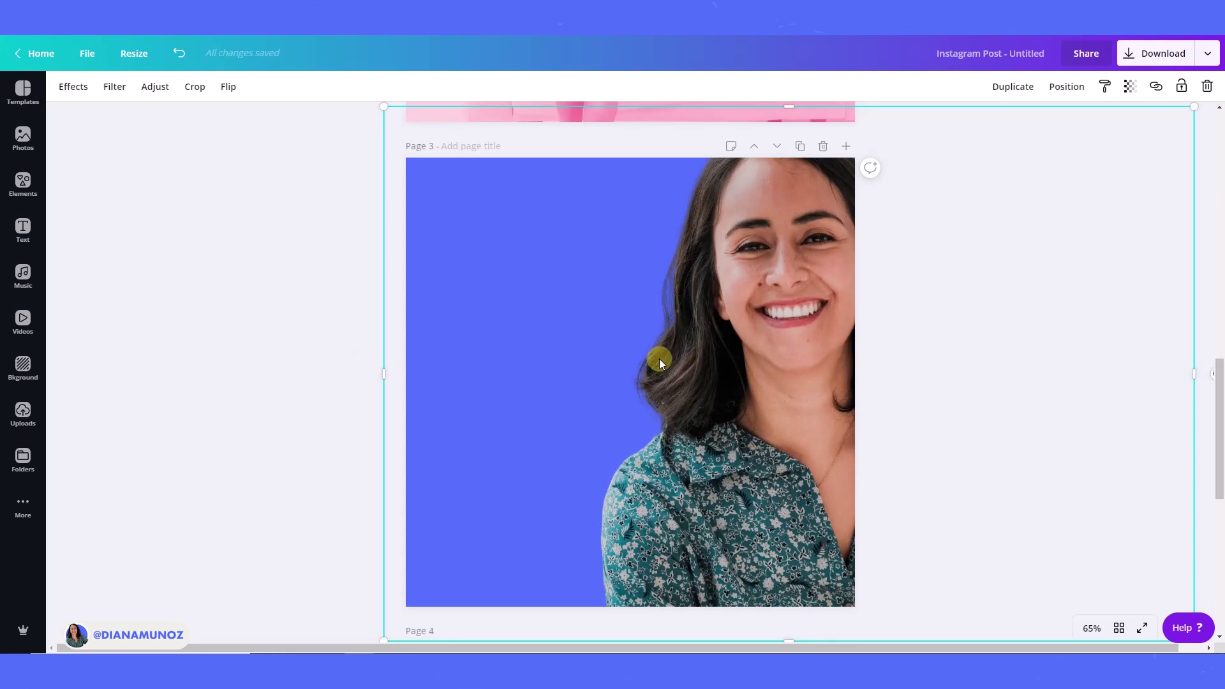
{"action": "left_click_drag", "start_coordinate": [388, 105], "coordinate": [240, 96]}
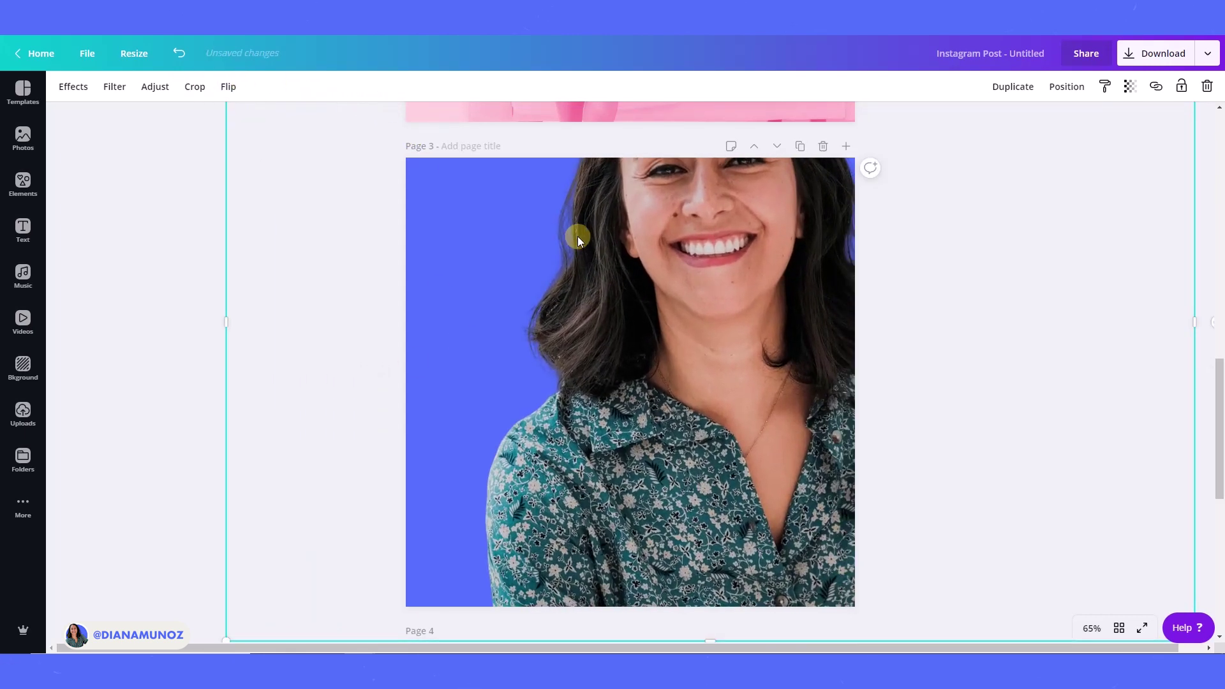
{"action": "left_click_drag", "start_coordinate": [577, 236], "coordinate": [585, 245]}
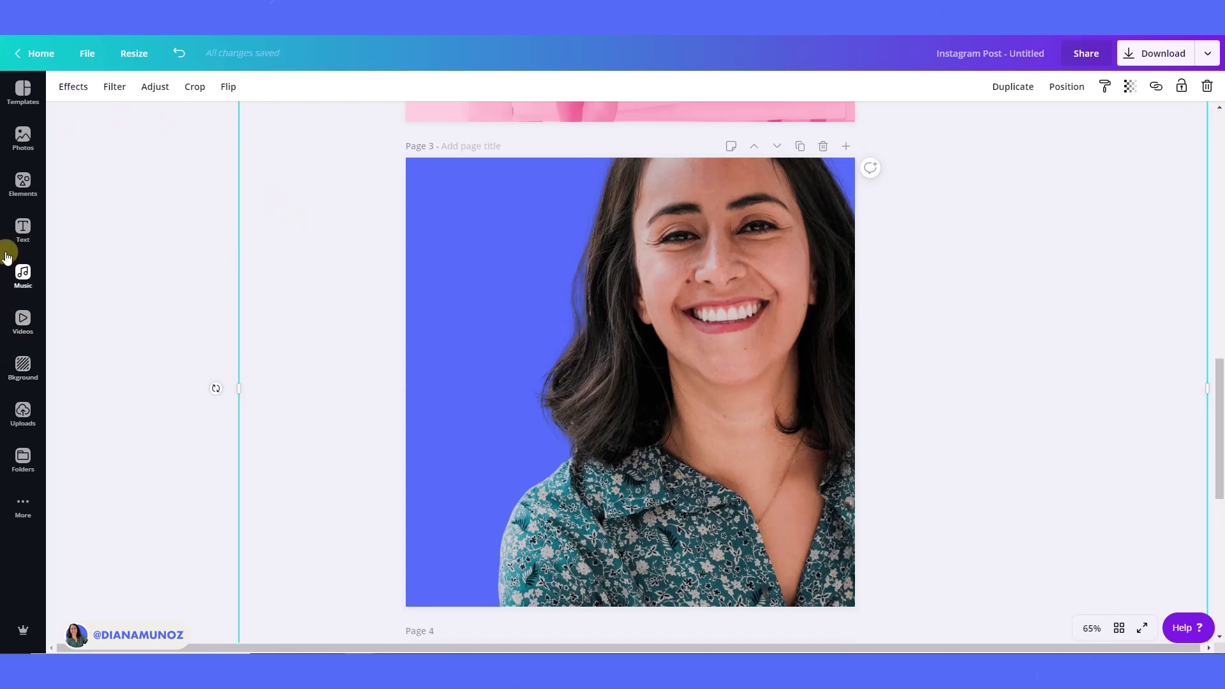
Step: Try teal, yellow gradient and mint backgrounds on page 3, undoing the experiments
{"action": "left_click", "coordinate": [23, 368]}
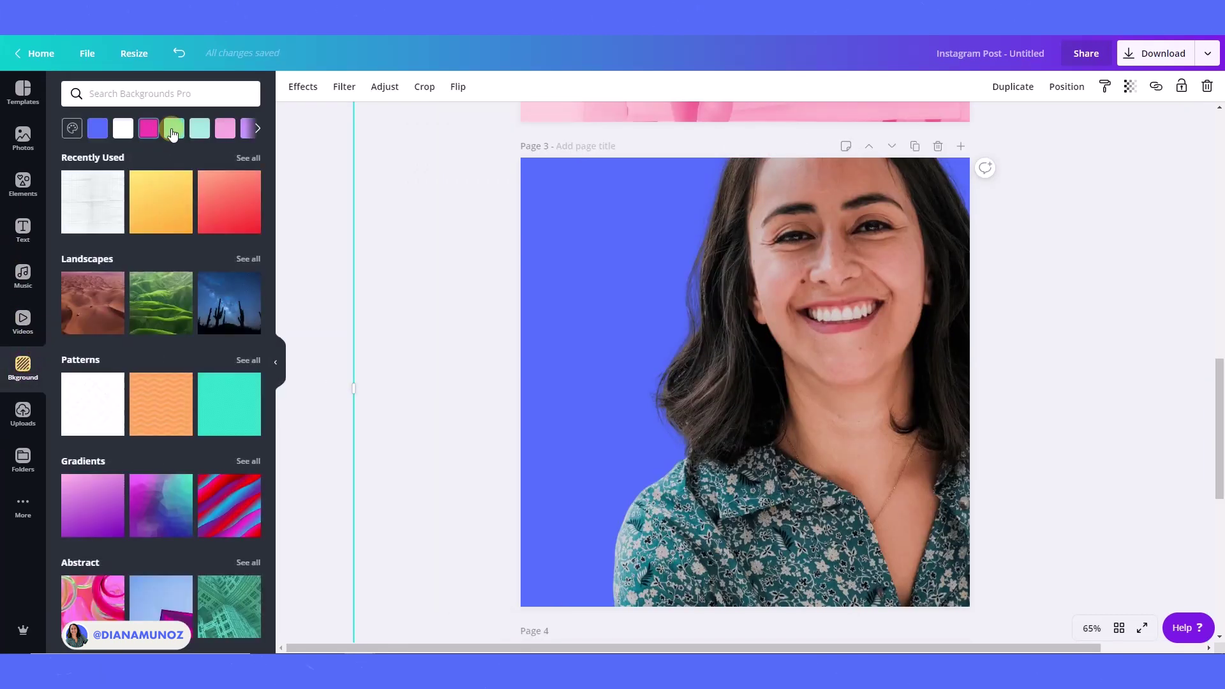
{"action": "left_click", "coordinate": [174, 129]}
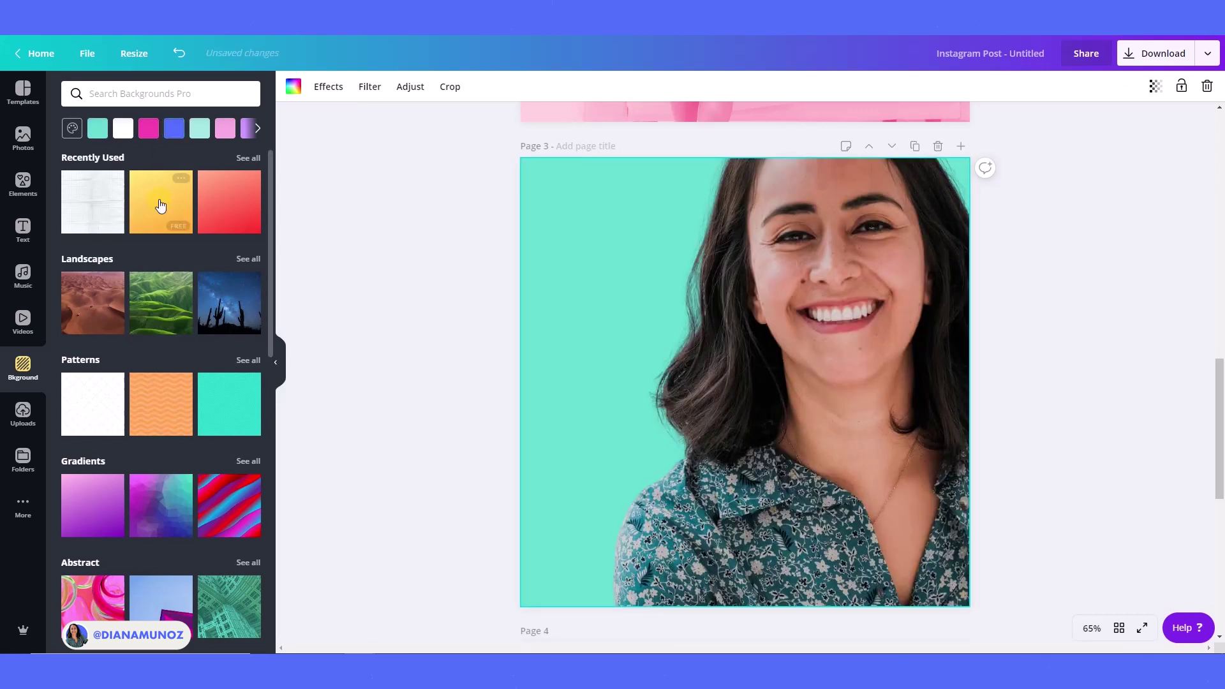
{"action": "left_click", "coordinate": [159, 202]}
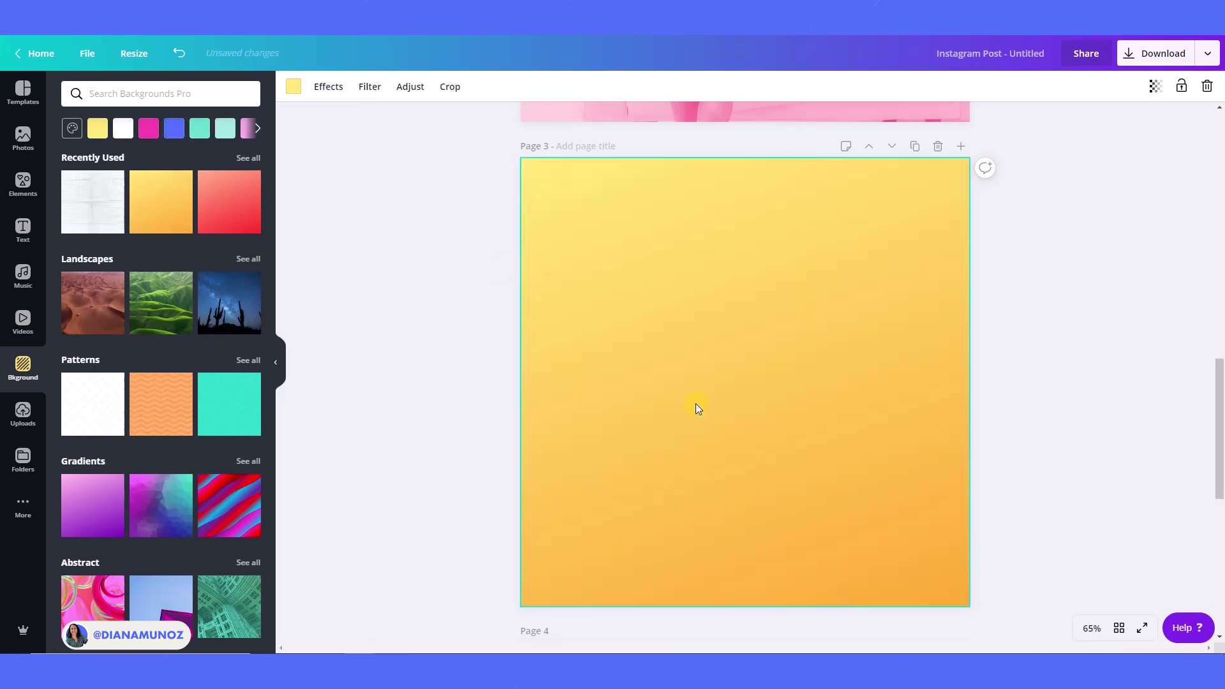
{"action": "left_click", "coordinate": [179, 54]}
{"action": "left_click", "coordinate": [99, 129]}
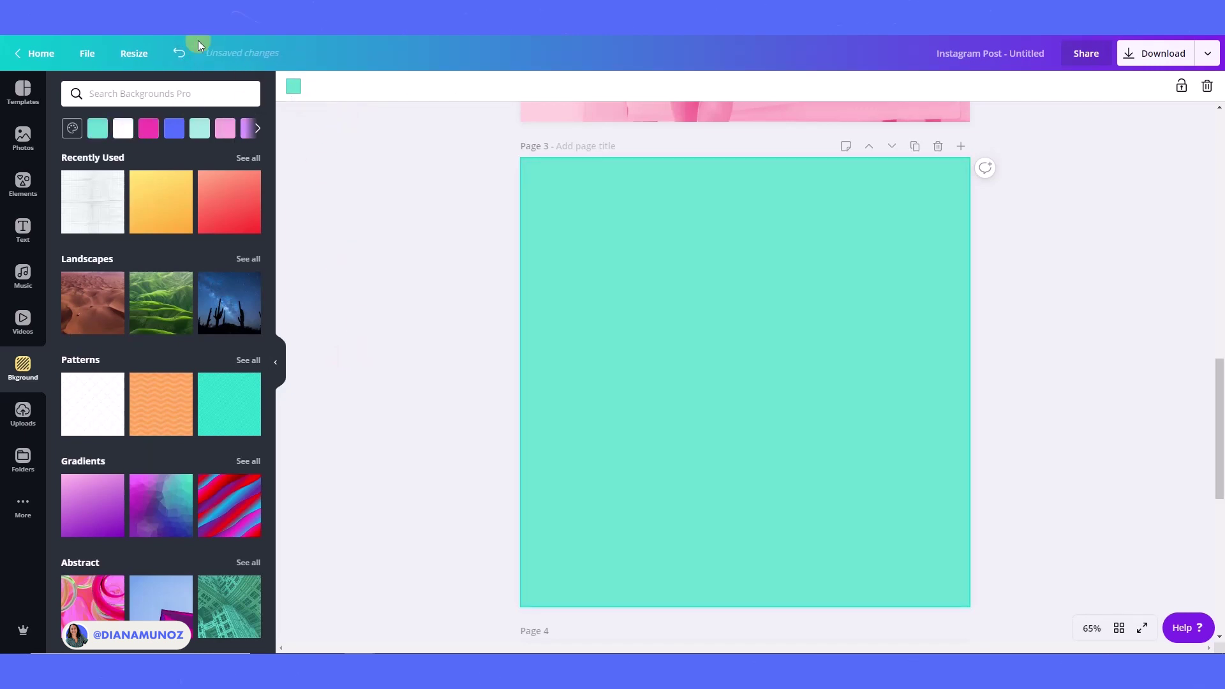
{"action": "left_click", "coordinate": [178, 52]}
{"action": "key", "text": "ctrl+z"}
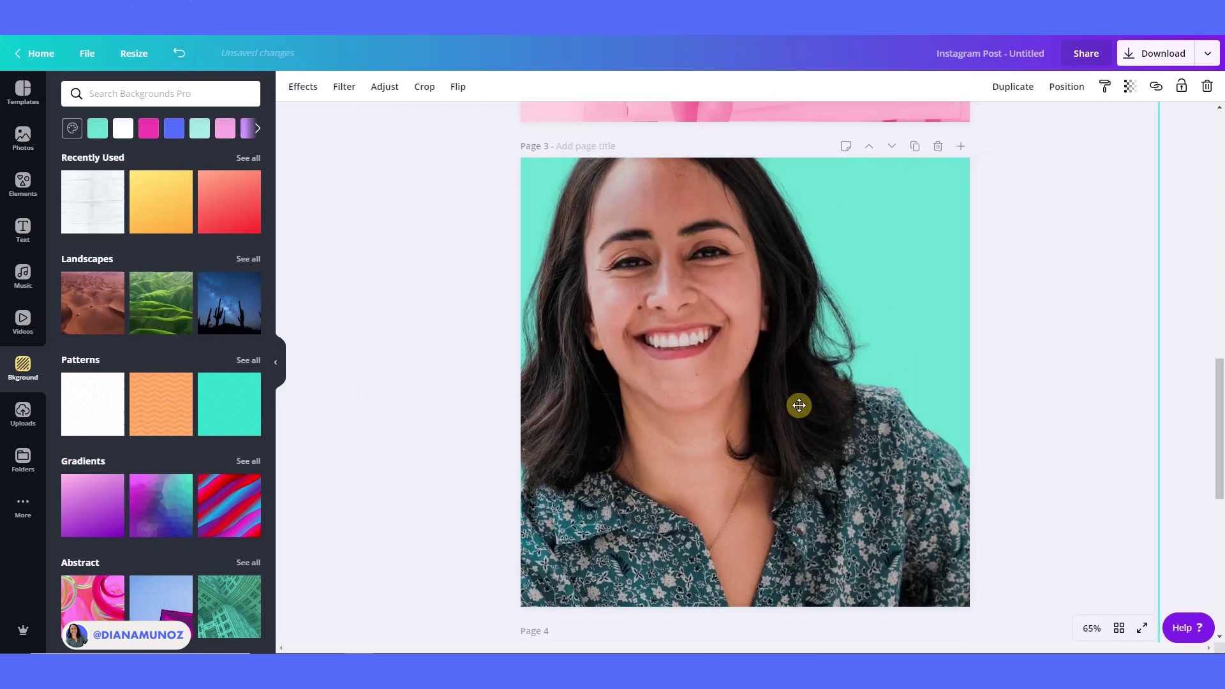
Step: Shrink the portrait toward the lower right and make page 3's background yellow
{"action": "mouse_move", "coordinate": [798, 407]}
{"action": "left_mouse_down"}
{"action": "mouse_move", "coordinate": [633, 208]}
{"action": "mouse_move", "coordinate": [643, 273]}
{"action": "left_mouse_up"}
{"action": "left_click", "coordinate": [590, 179]}
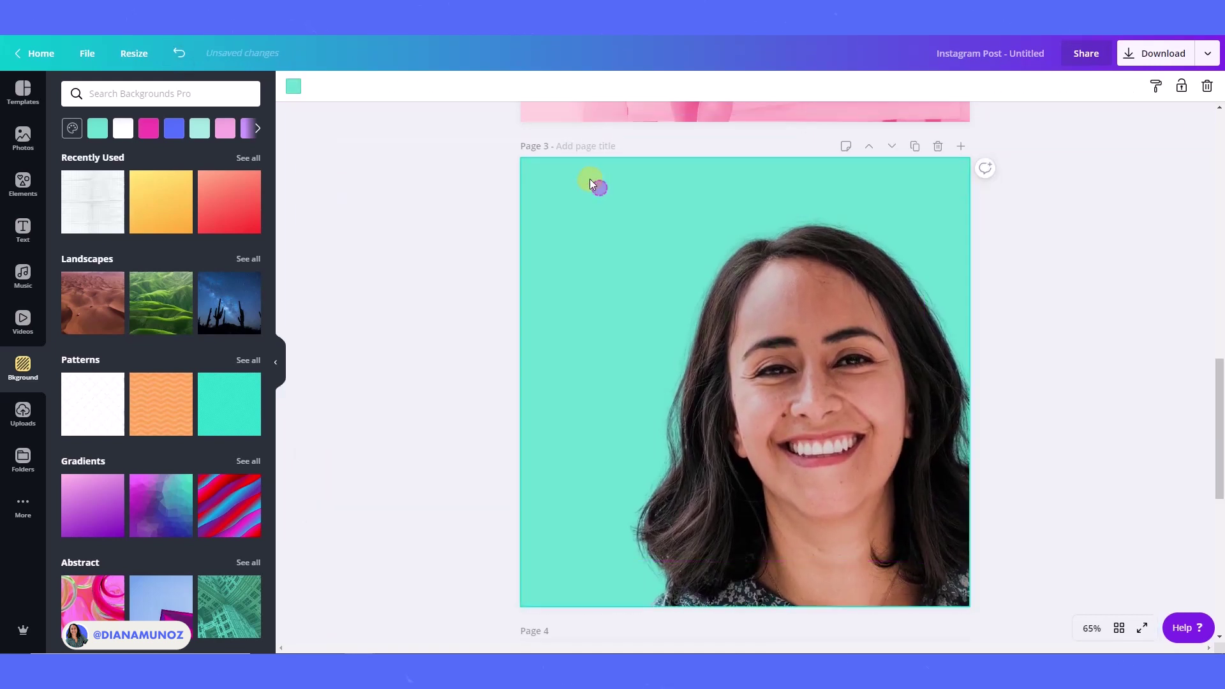
{"action": "left_click", "coordinate": [295, 87]}
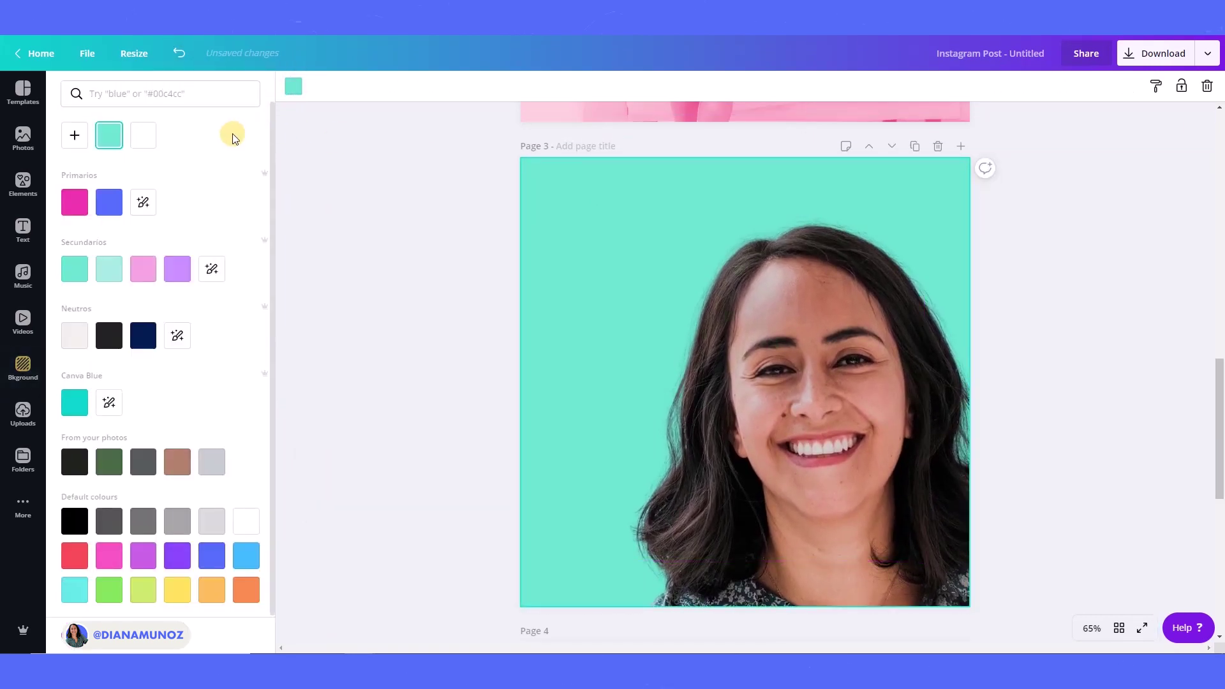
{"action": "left_click", "coordinate": [179, 590]}
Step: Scale the portrait down and centre it to show her upper body
{"action": "left_click", "coordinate": [670, 498]}
{"action": "left_click_drag", "start_coordinate": [670, 498], "coordinate": [618, 492]}
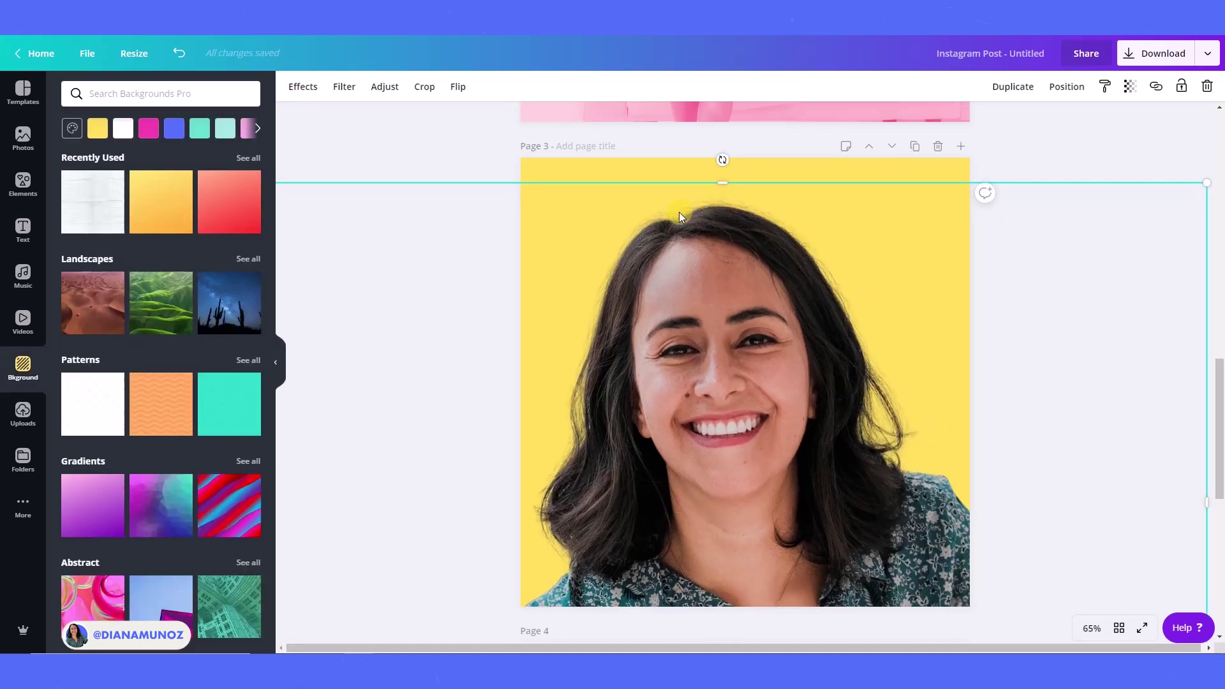
{"action": "left_click", "coordinate": [274, 361]}
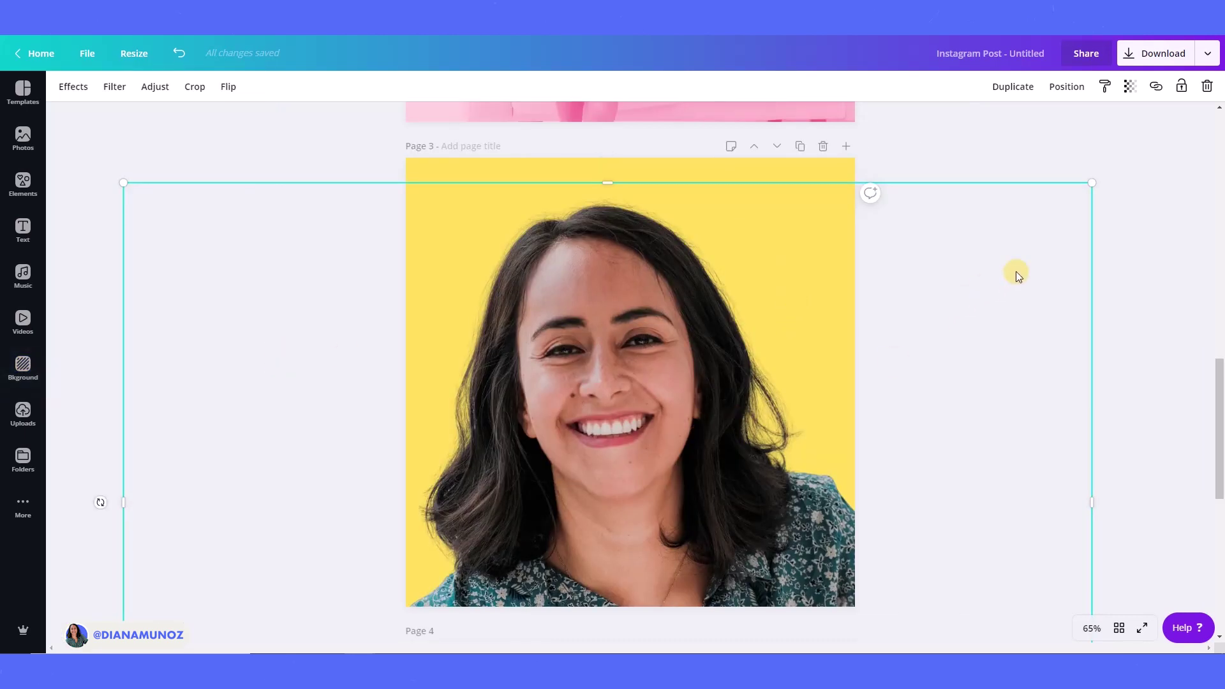
{"action": "mouse_move", "coordinate": [1099, 190]}
{"action": "left_mouse_down"}
{"action": "mouse_move", "coordinate": [580, 441]}
{"action": "mouse_move", "coordinate": [673, 285]}
{"action": "mouse_move", "coordinate": [666, 330]}
{"action": "left_mouse_up"}
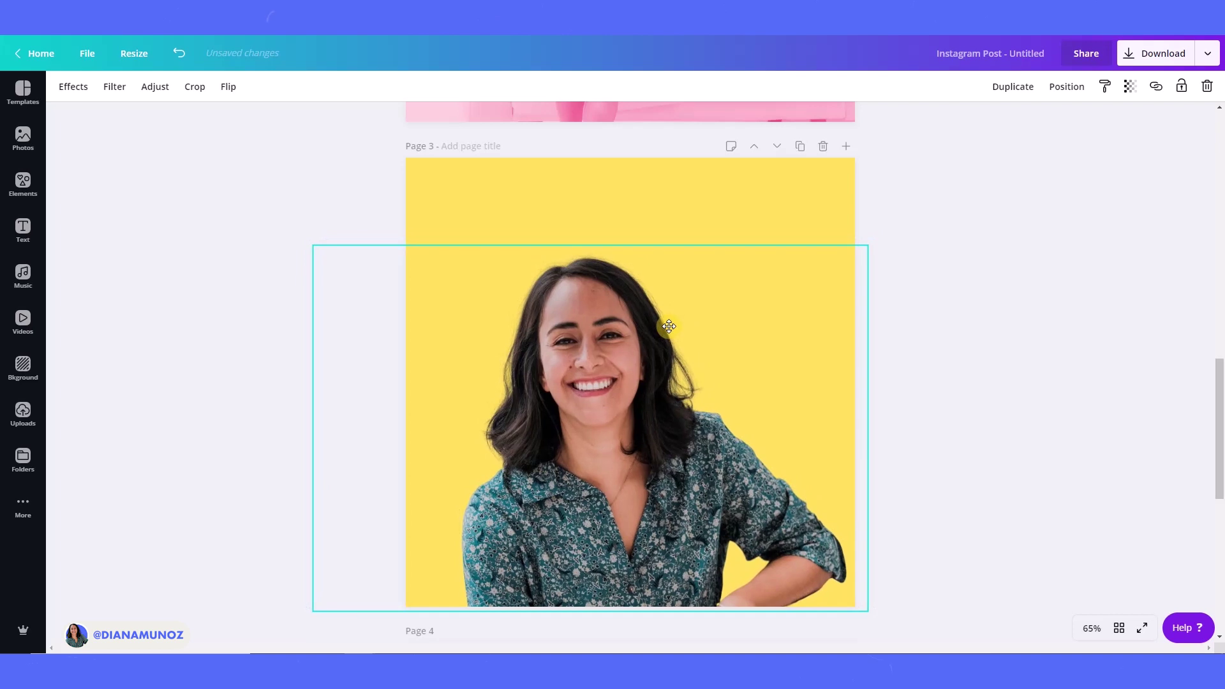
{"action": "left_click", "coordinate": [977, 422]}
{"action": "scroll", "coordinate": [976, 424], "scroll_direction": "down", "scroll_amount": 5}
{"action": "scroll", "coordinate": [975, 422], "scroll_direction": "down", "scroll_amount": 3}
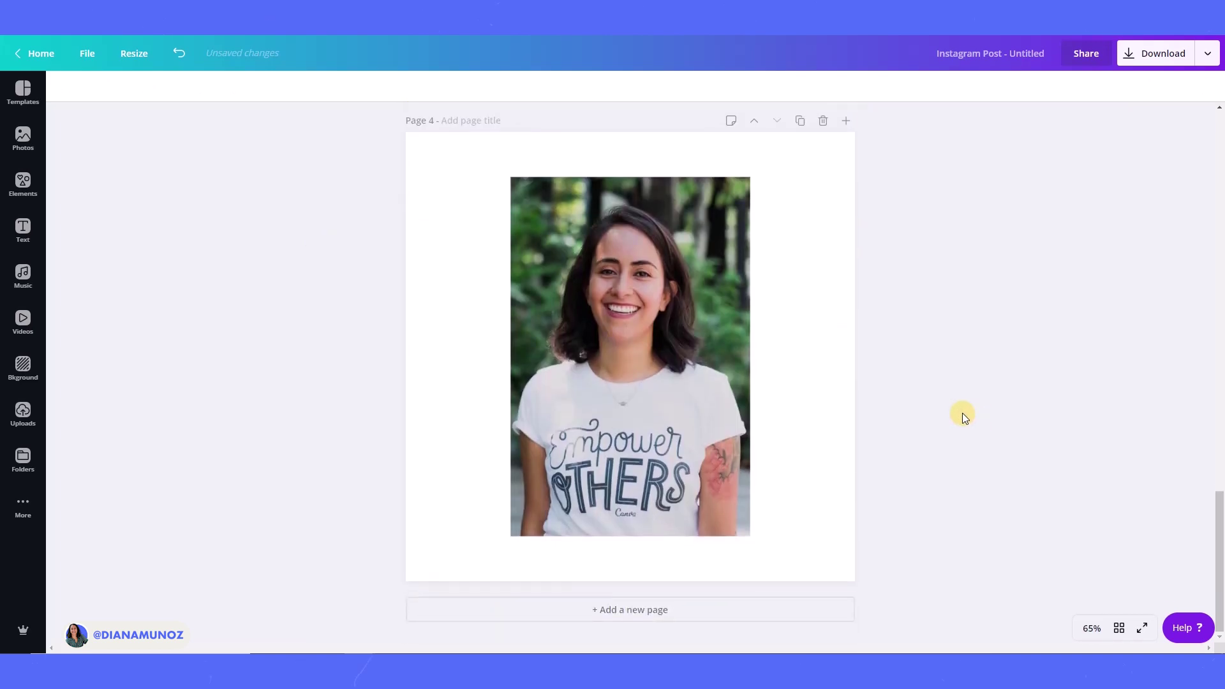
Step: Enlarge the page 4 T-shirt portrait from its top-right and lower-left corners
{"action": "left_click", "coordinate": [612, 359]}
{"action": "left_click_drag", "start_coordinate": [750, 179], "coordinate": [776, 139]}
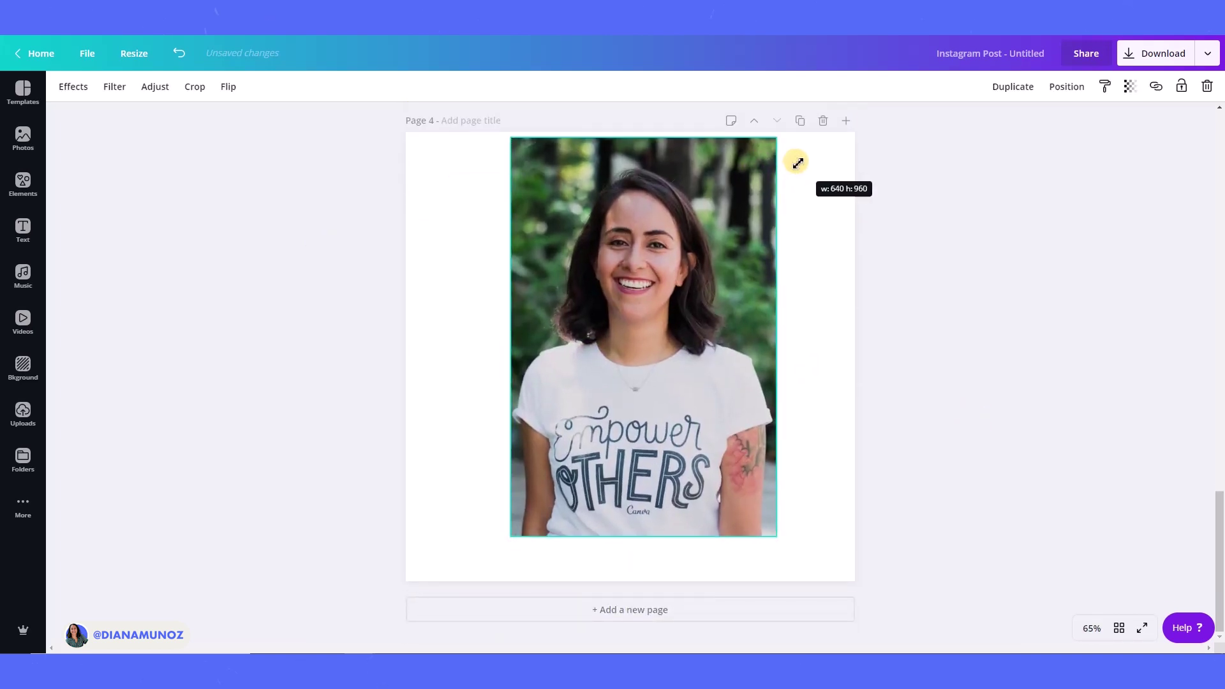
{"action": "left_click_drag", "start_coordinate": [512, 537], "coordinate": [442, 592]}
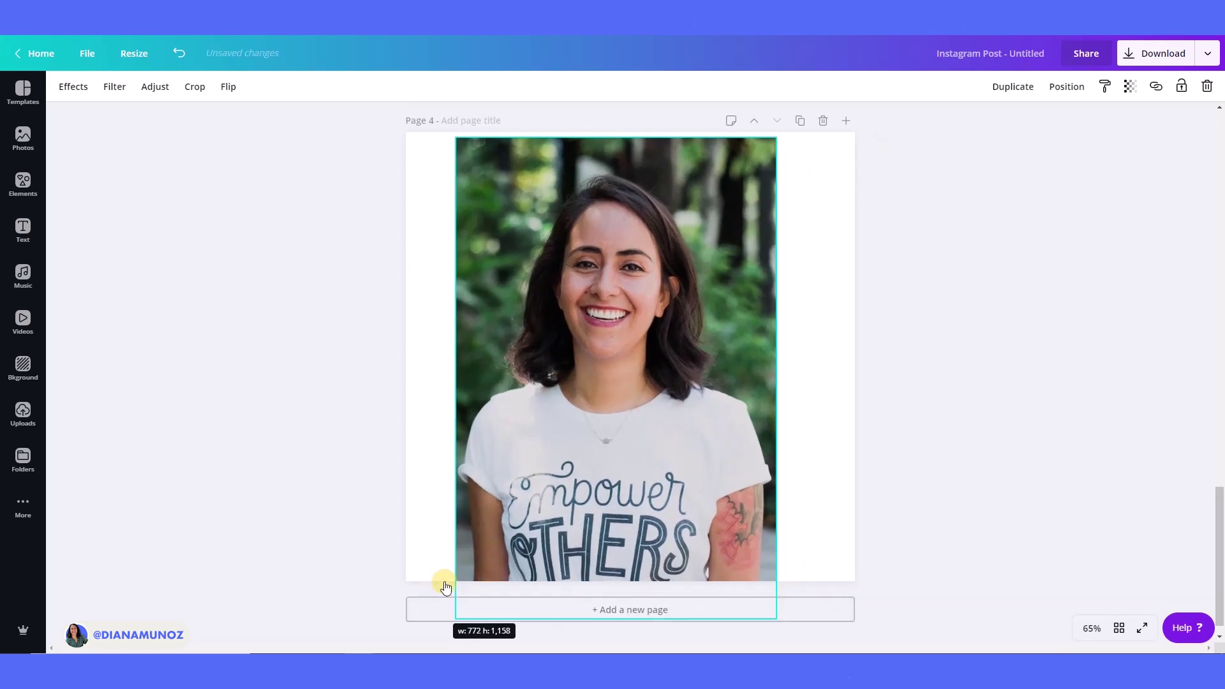
Step: Remove the portrait's leafy background with the Effects Background Remover
{"action": "left_click", "coordinate": [69, 88]}
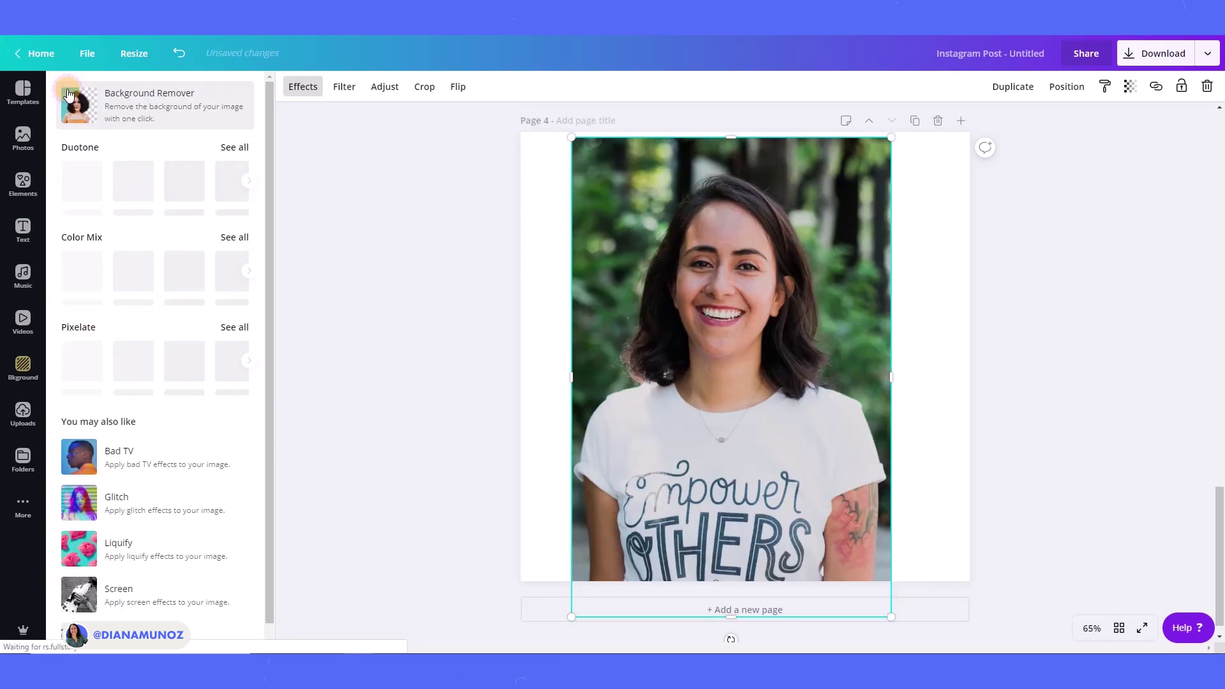
{"action": "left_click", "coordinate": [117, 103]}
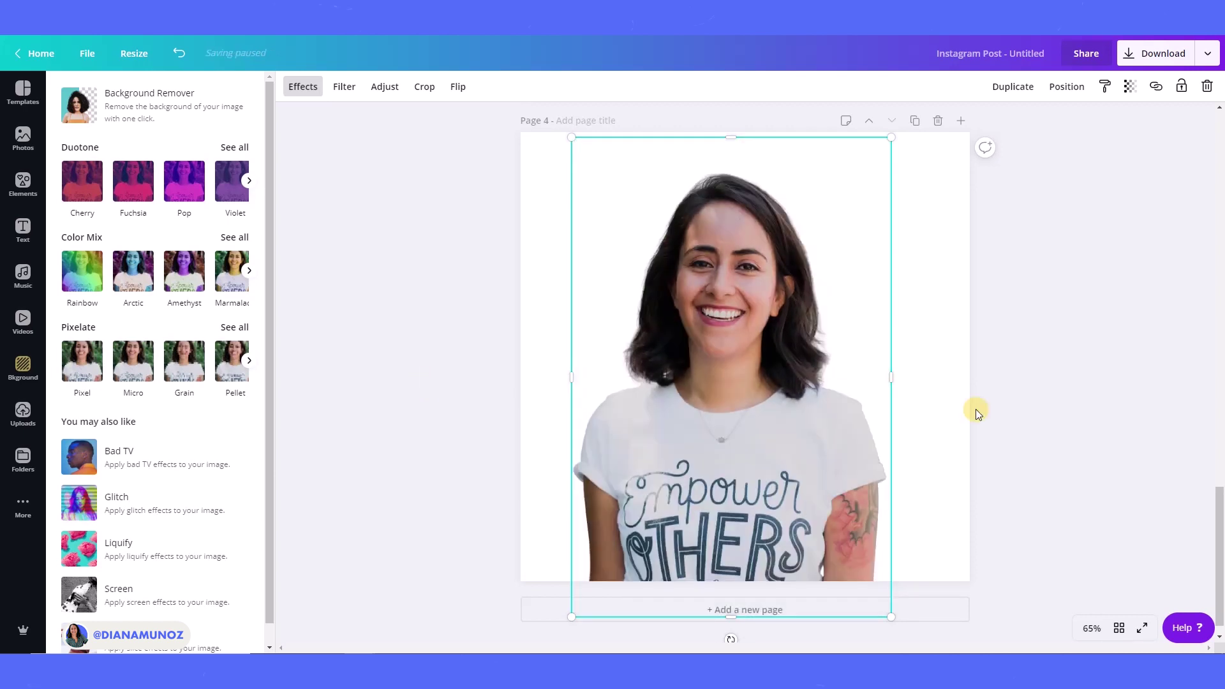
{"action": "left_click", "coordinate": [948, 379]}
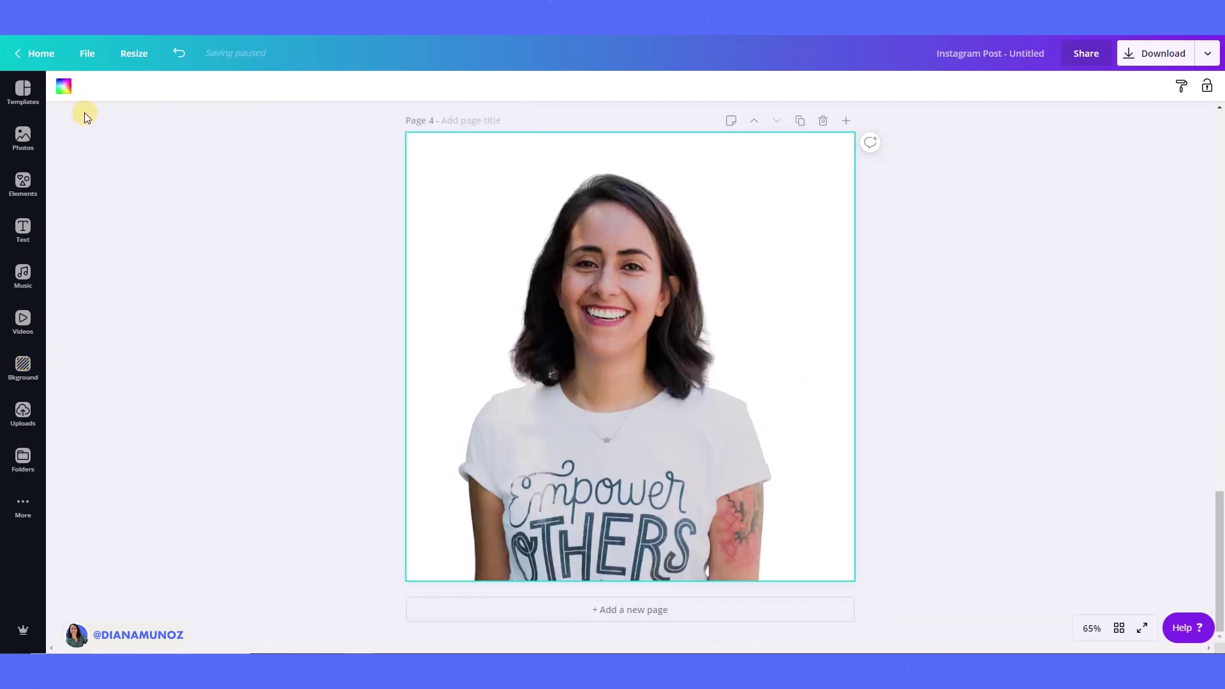
Step: Make page 4's background yellow and enlarge the cutout, shifting it right and lower
{"action": "left_click", "coordinate": [64, 89]}
{"action": "left_click", "coordinate": [109, 135]}
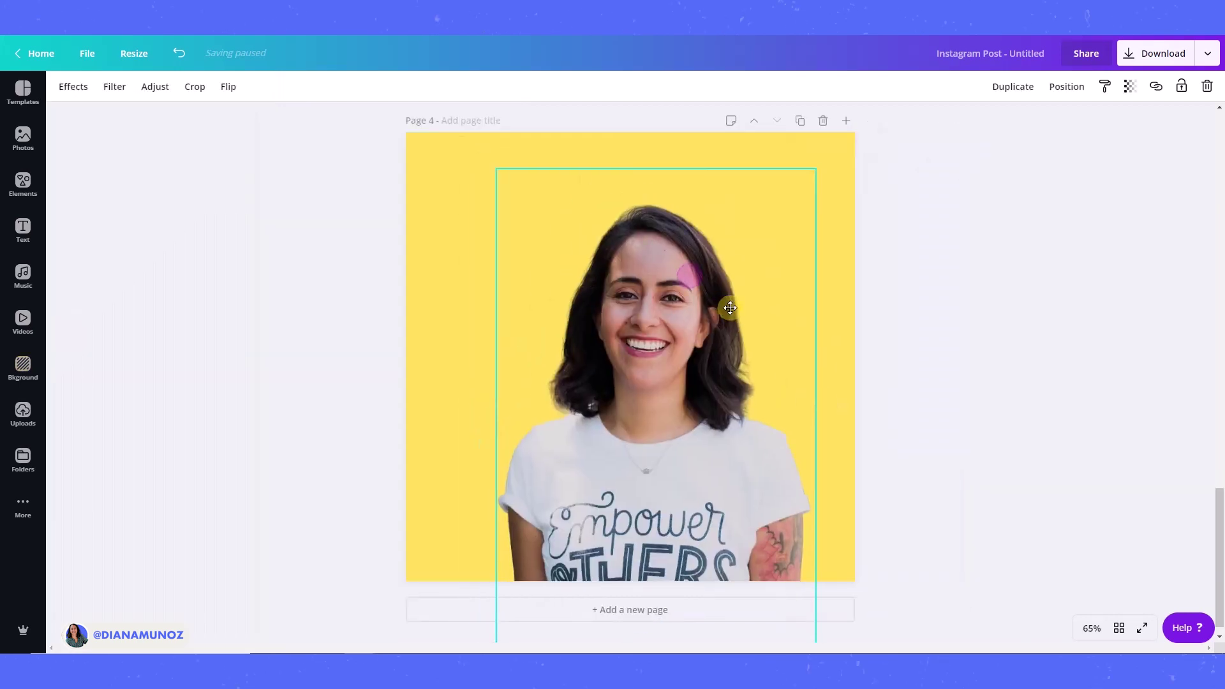
{"action": "left_click_drag", "start_coordinate": [689, 276], "coordinate": [728, 287]}
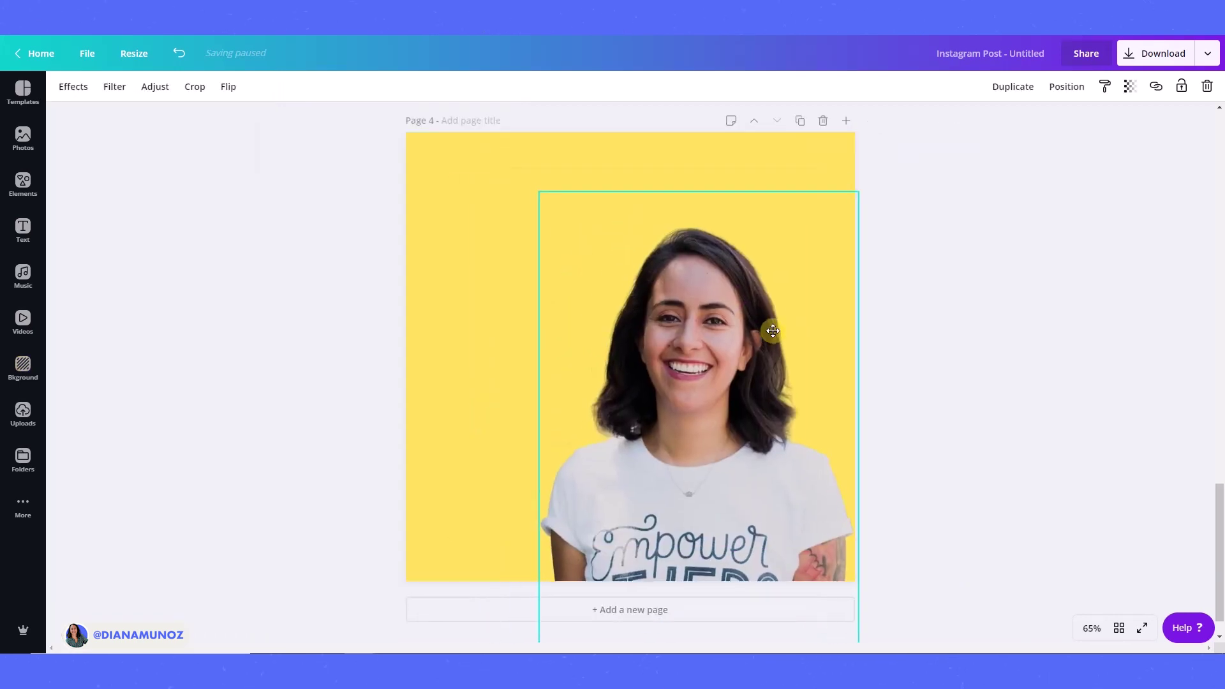
{"action": "mouse_move", "coordinate": [540, 194]}
{"action": "left_mouse_down"}
{"action": "mouse_move", "coordinate": [488, 171]}
{"action": "mouse_move", "coordinate": [219, 170]}
{"action": "left_mouse_up"}
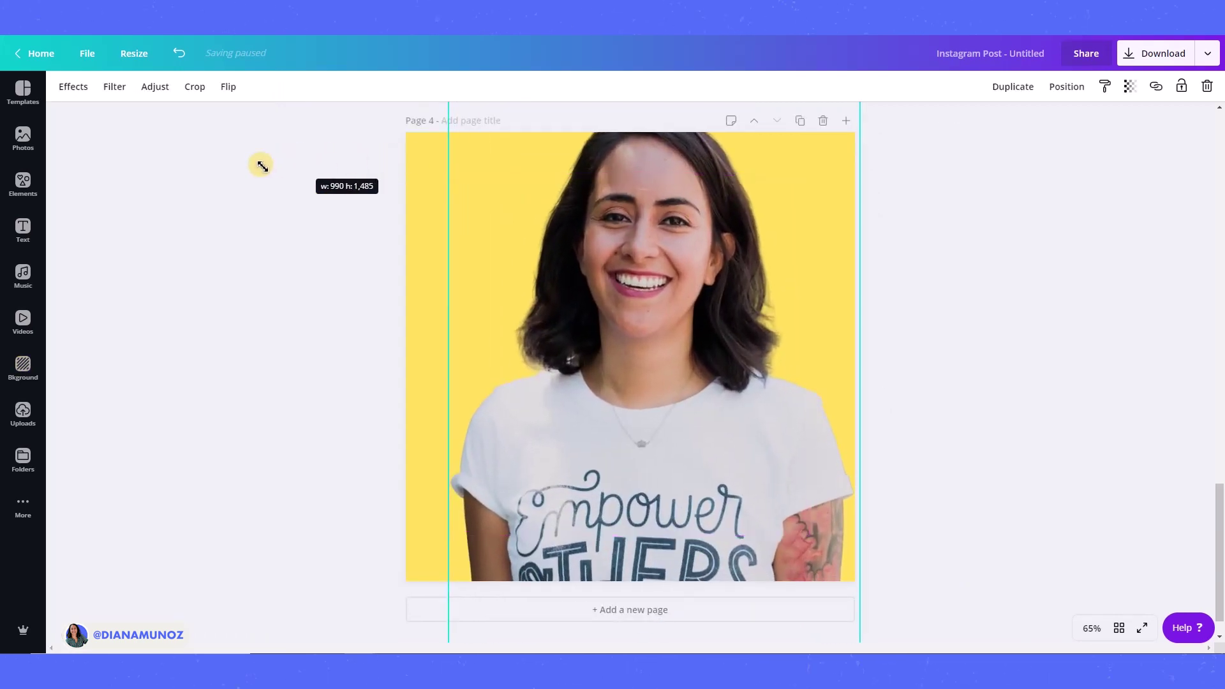
{"action": "left_click_drag", "start_coordinate": [598, 247], "coordinate": [599, 222]}
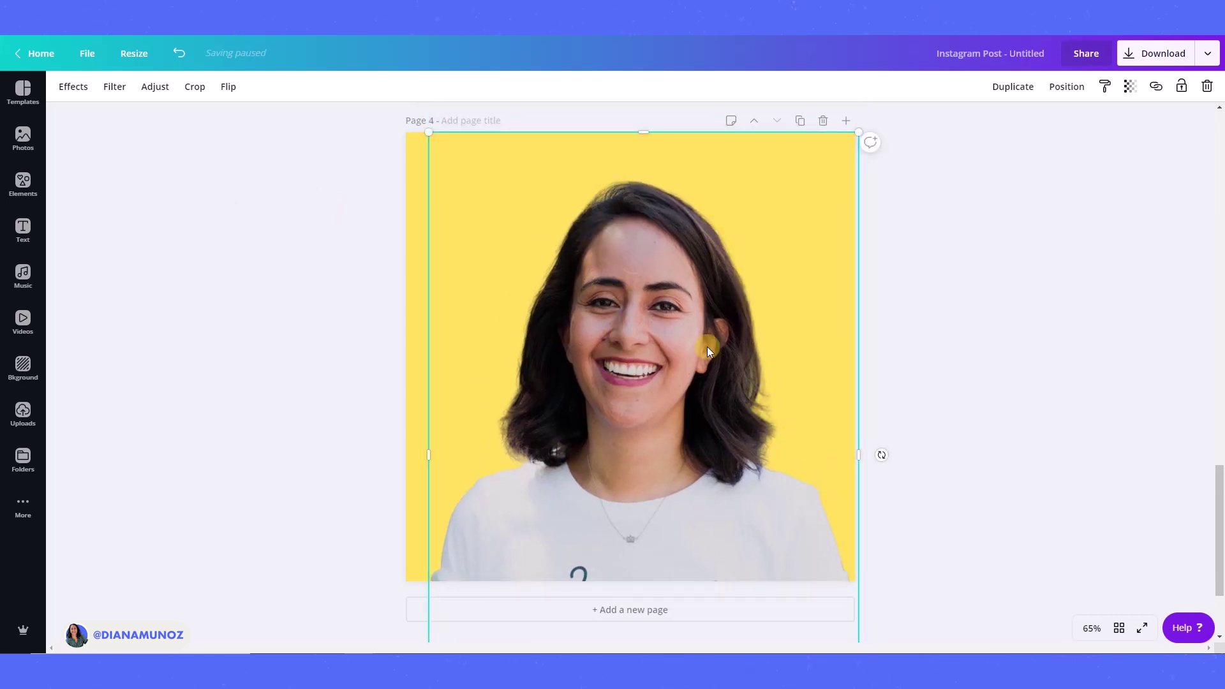
Step: Shrink the cutout to end at the page bottom and centre it horizontally
{"action": "left_click_drag", "start_coordinate": [458, 161], "coordinate": [548, 254]}
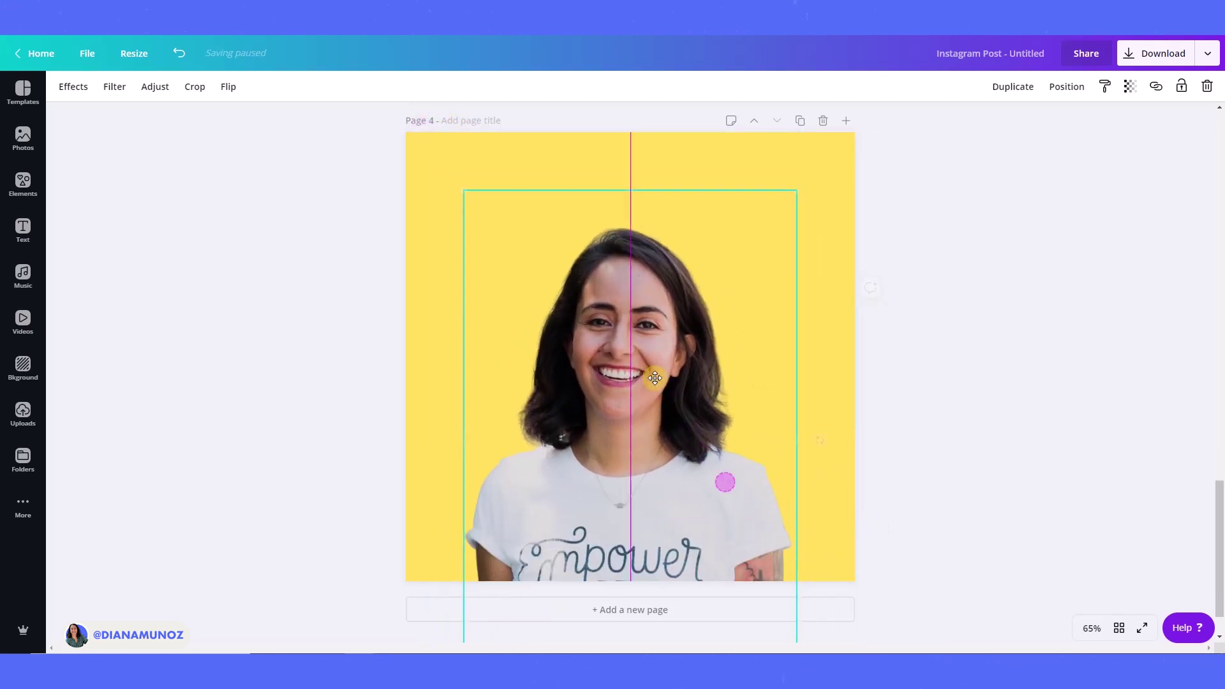
{"action": "left_click_drag", "start_coordinate": [670, 364], "coordinate": [669, 335]}
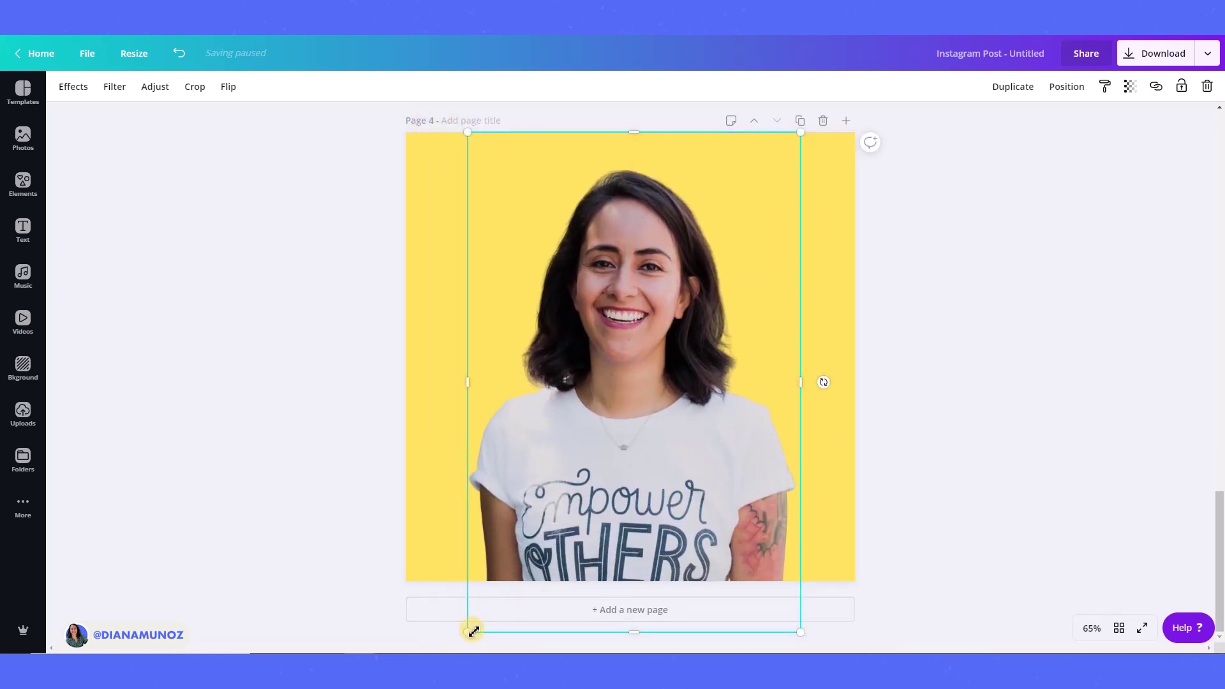
{"action": "left_click_drag", "start_coordinate": [472, 630], "coordinate": [501, 583]}
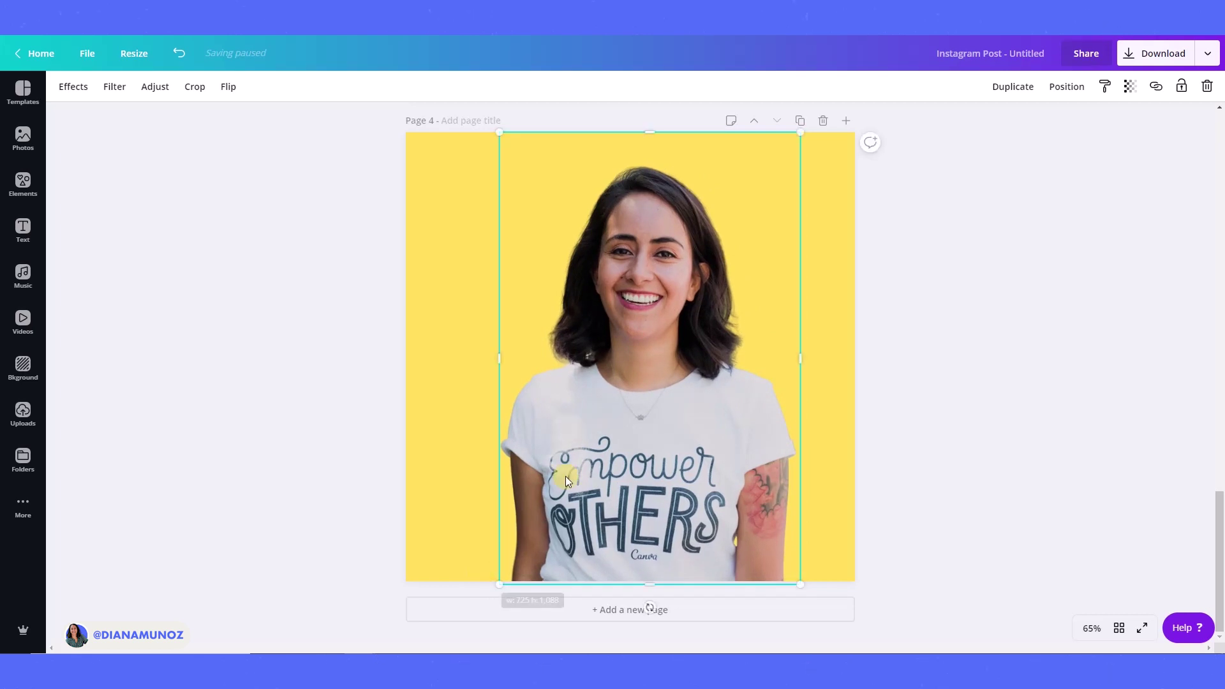
{"action": "left_click_drag", "start_coordinate": [566, 476], "coordinate": [554, 470]}
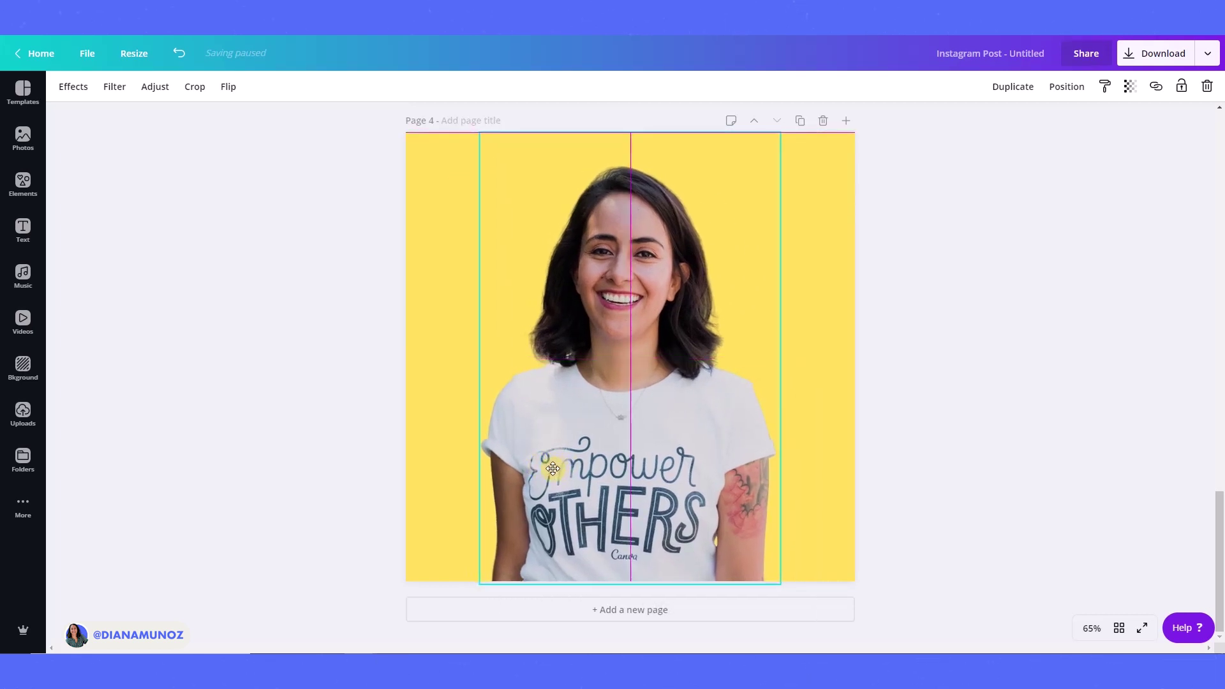
{"action": "left_click_drag", "start_coordinate": [553, 469], "coordinate": [557, 471]}
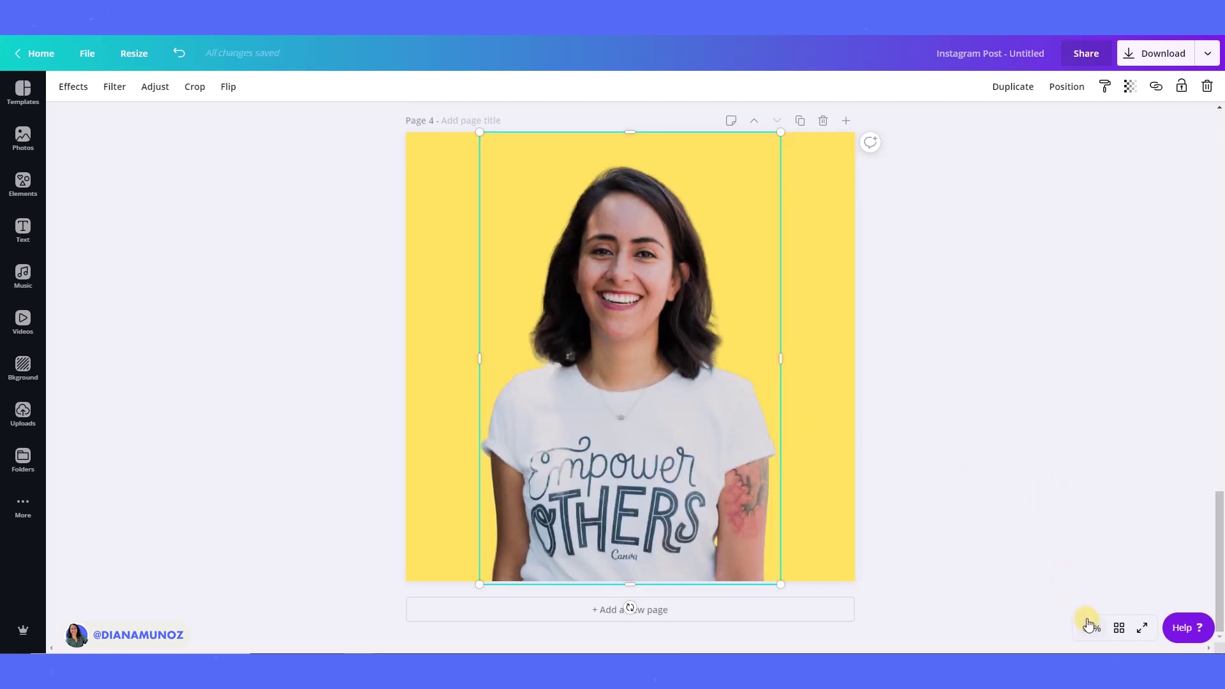
{"action": "left_click_drag", "start_coordinate": [705, 397], "coordinate": [703, 395]}
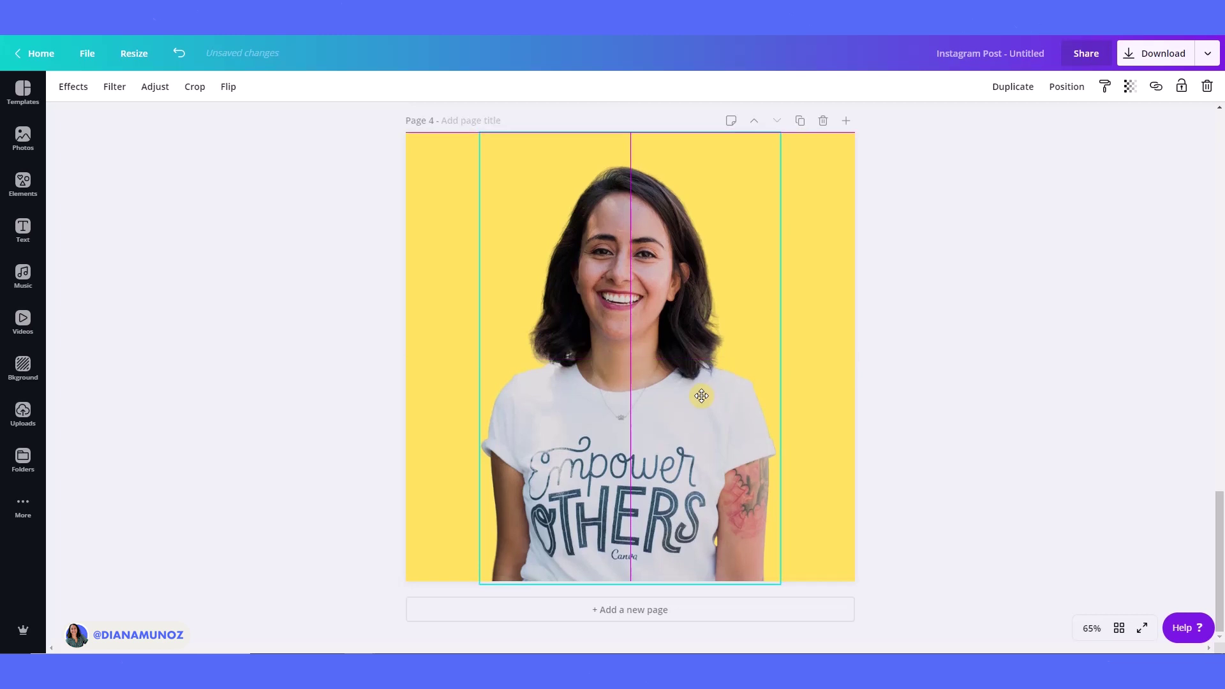
{"action": "left_click_drag", "start_coordinate": [662, 430], "coordinate": [660, 430]}
Step: Zoom the canvas out to 75%, then 50%, to see more pages
{"action": "left_click", "coordinate": [1092, 629]}
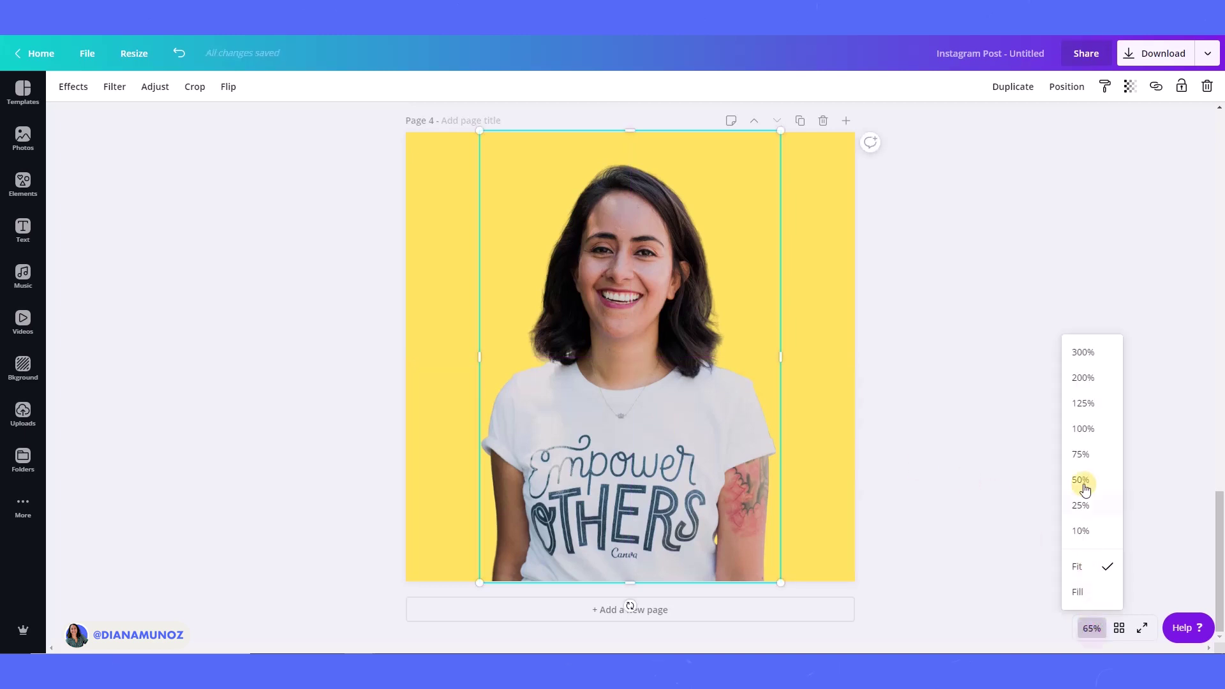
{"action": "left_click", "coordinate": [1082, 454]}
{"action": "left_click", "coordinate": [1092, 629]}
{"action": "left_click", "coordinate": [1082, 480]}
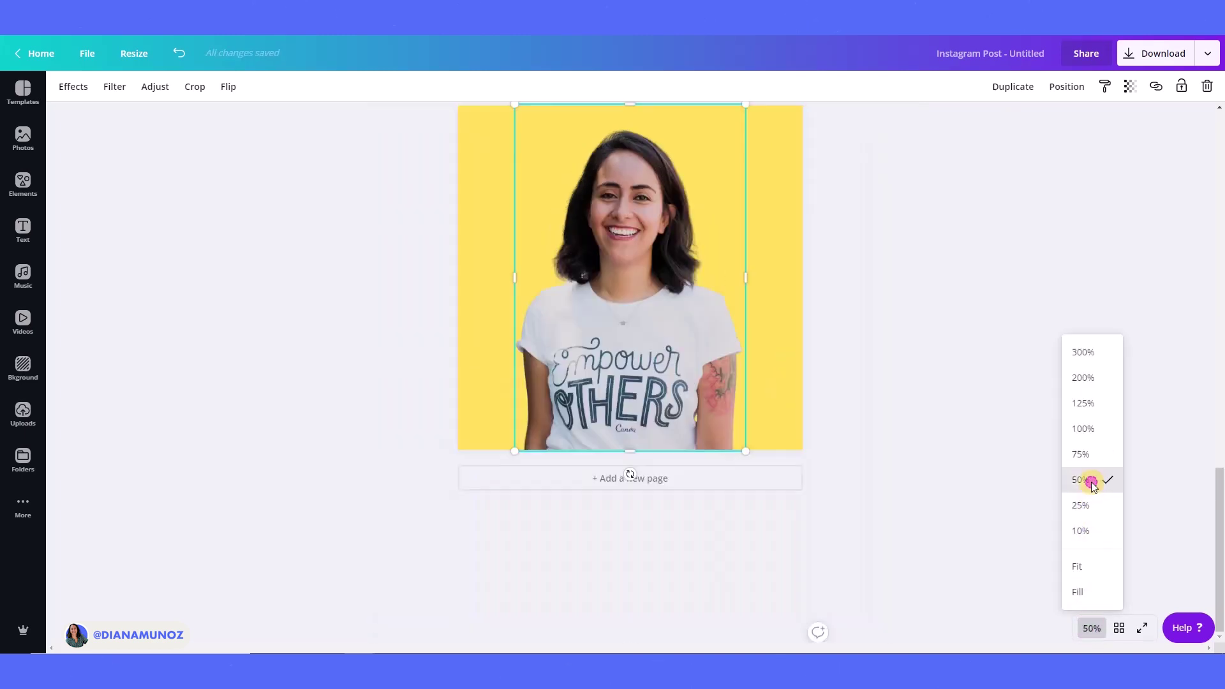
{"action": "scroll", "coordinate": [1085, 557], "scroll_direction": "up", "scroll_amount": 5}
{"action": "scroll", "coordinate": [1085, 558], "scroll_direction": "up", "scroll_amount": 5}
{"action": "scroll", "coordinate": [1086, 557], "scroll_direction": "up", "scroll_amount": 5}
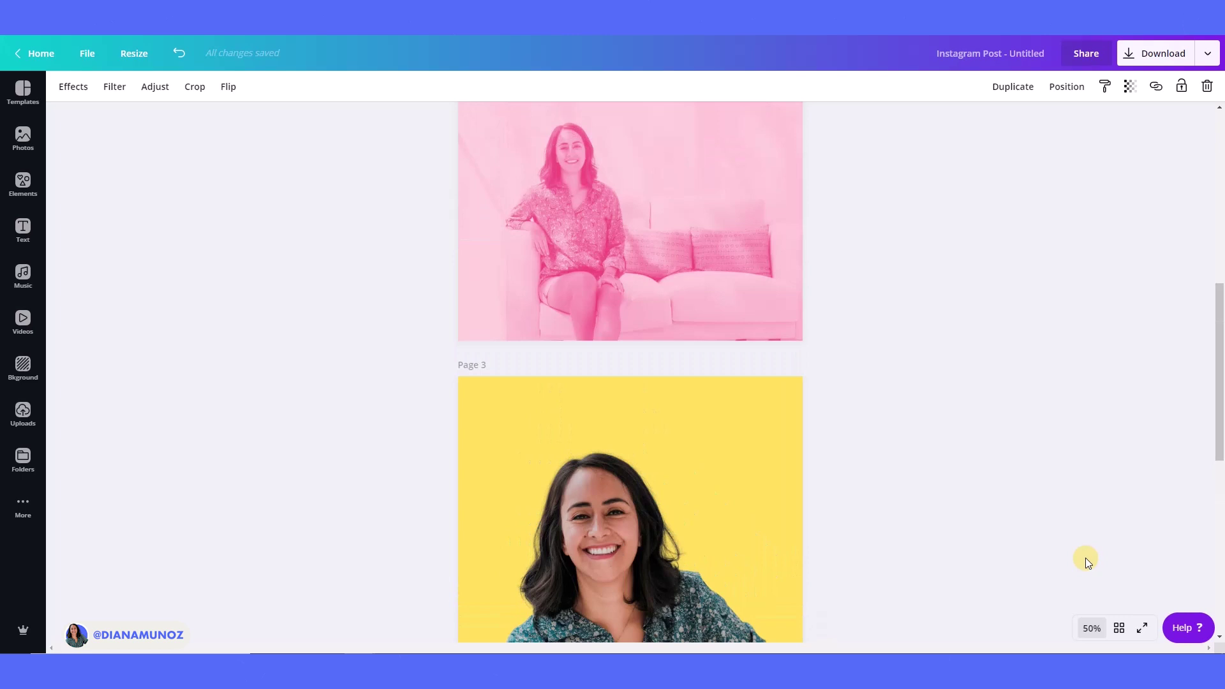
{"action": "scroll", "coordinate": [1085, 558], "scroll_direction": "up", "scroll_amount": 5}
{"action": "scroll", "coordinate": [1085, 558], "scroll_direction": "up", "scroll_amount": 5}
{"action": "scroll", "coordinate": [1084, 555], "scroll_direction": "up", "scroll_amount": 2}
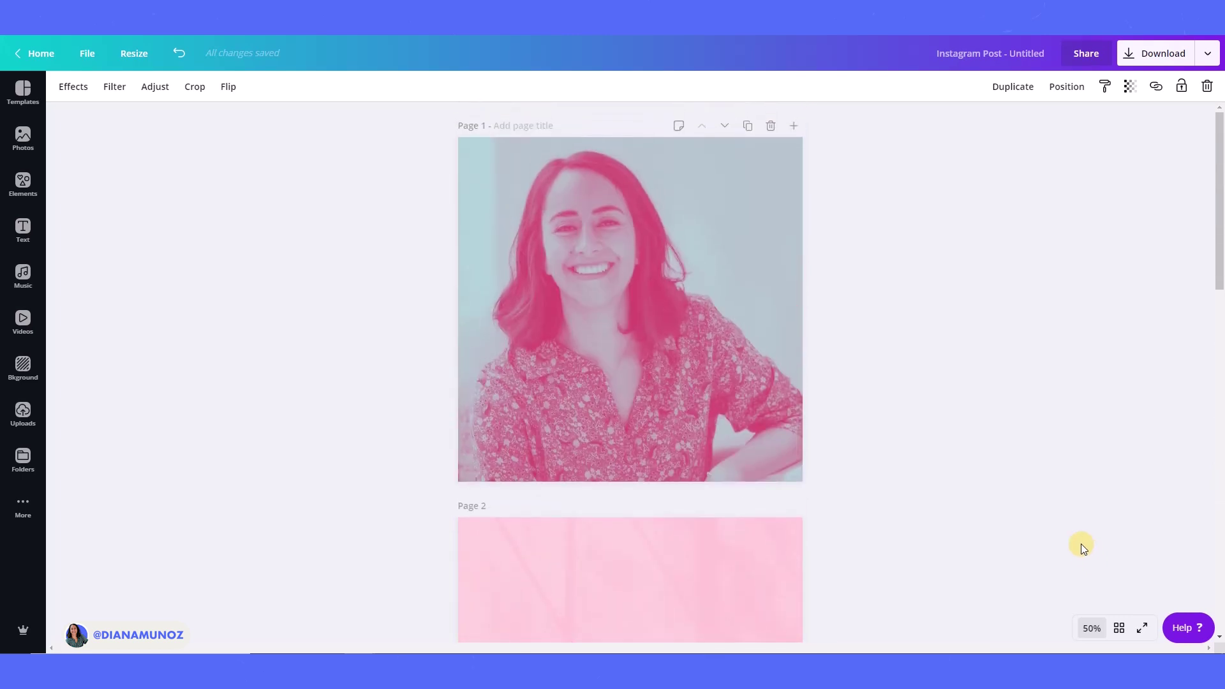